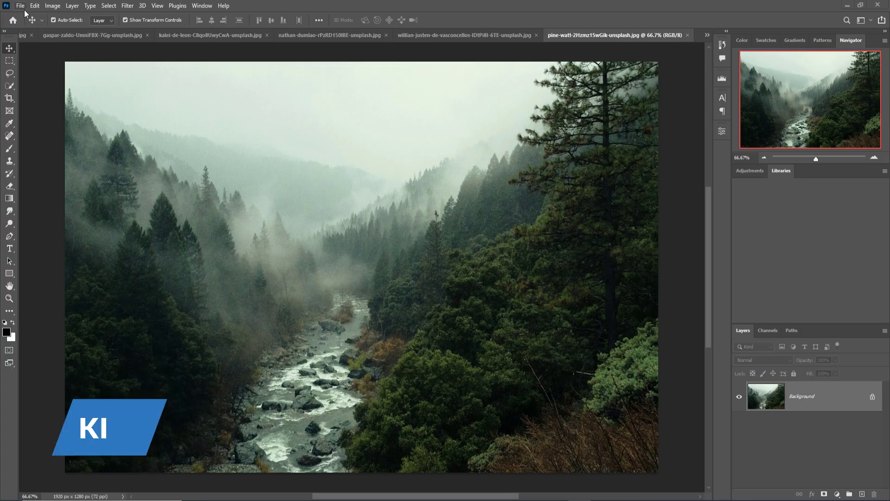
Step: Create a new 1280 x 720 px landscape document at 300 ppi with RGB colour and a white background
click(21, 6)
click(30, 16)
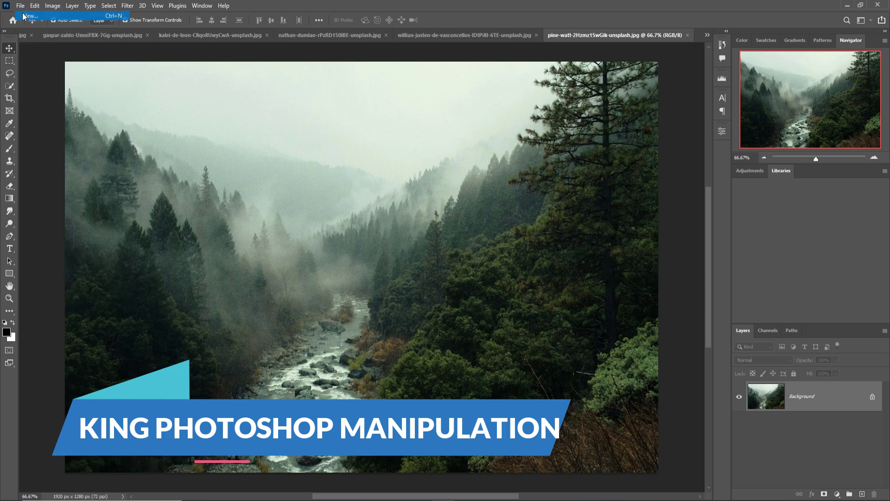
click(431, 179)
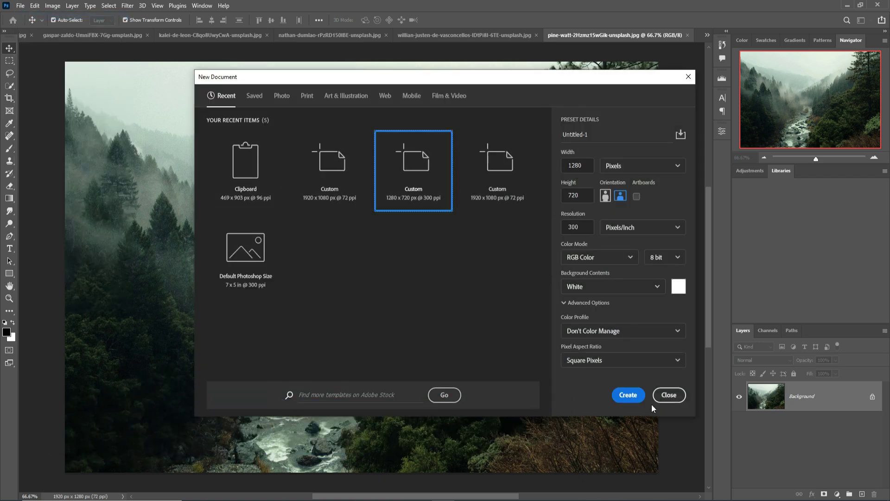
click(629, 395)
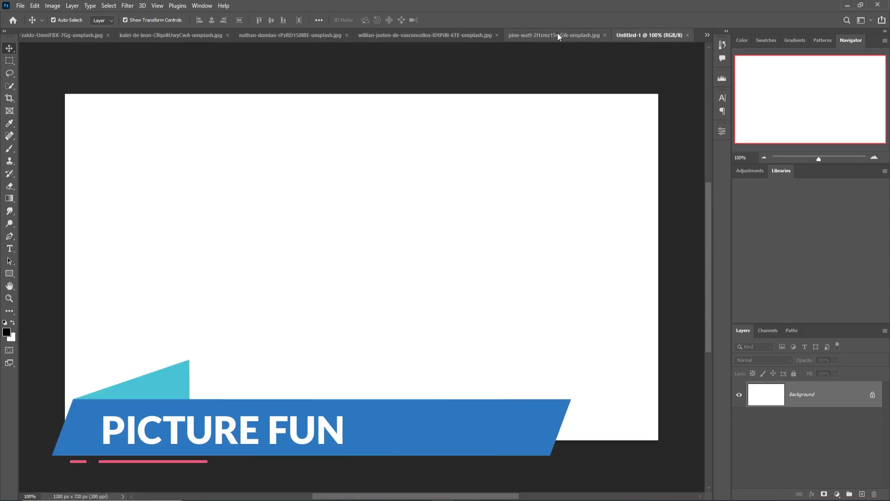
Step: Find the open photo of the lone rock in water and select the rock with the Quick Selection tool
click(285, 35)
click(171, 36)
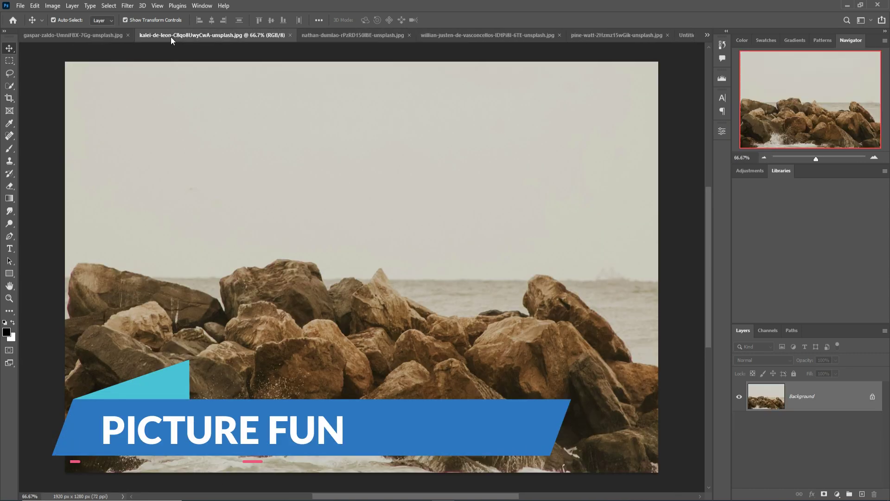
click(104, 35)
click(707, 36)
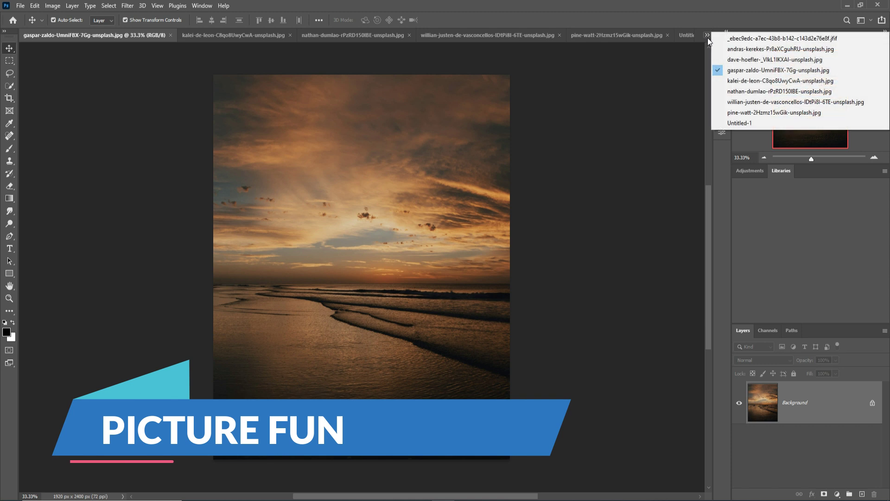
click(742, 62)
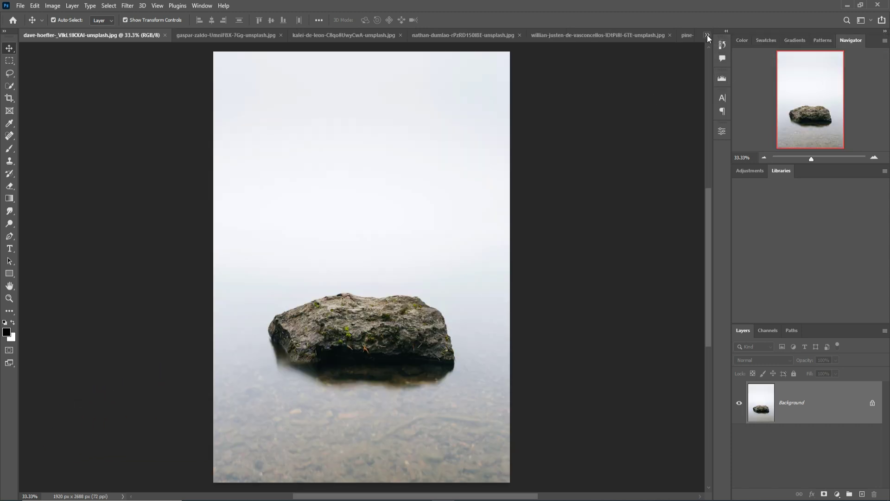
click(8, 88)
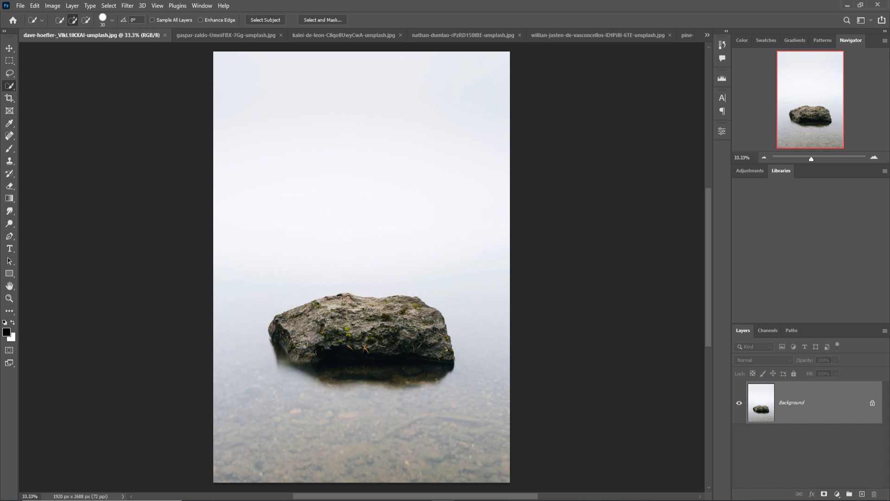
drag(303, 320, 352, 306)
mouse_move(283, 326)
mouse_down()
mouse_move(277, 333)
mouse_move(327, 325)
mouse_move(371, 343)
mouse_move(426, 319)
mouse_up()
drag(443, 357, 375, 352)
Step: Copy the selected rock into the Untitled-1 document as a new layer and minimize the rock photo's floating window
click(9, 49)
drag(100, 35, 563, 96)
click(681, 36)
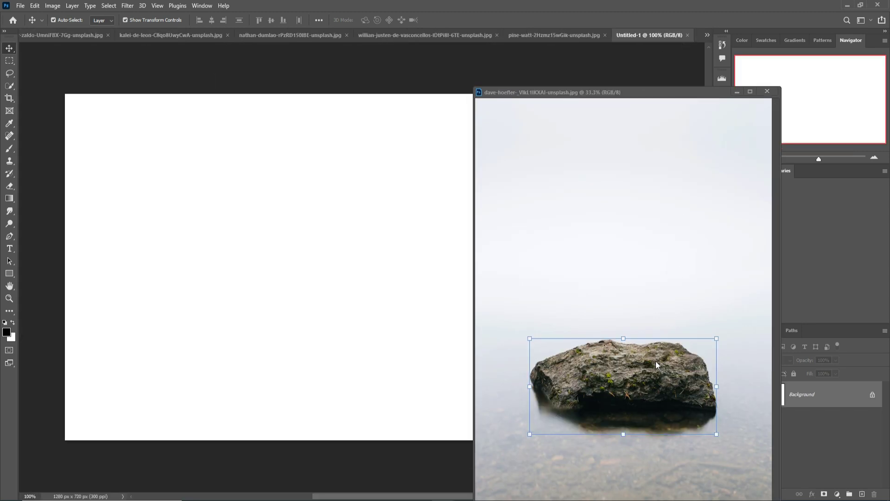
drag(656, 361, 360, 333)
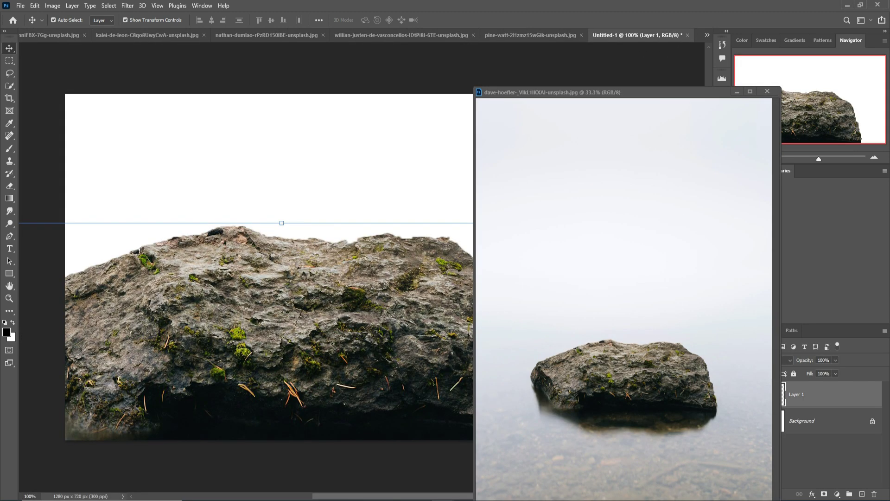
key(F9)
click(855, 463)
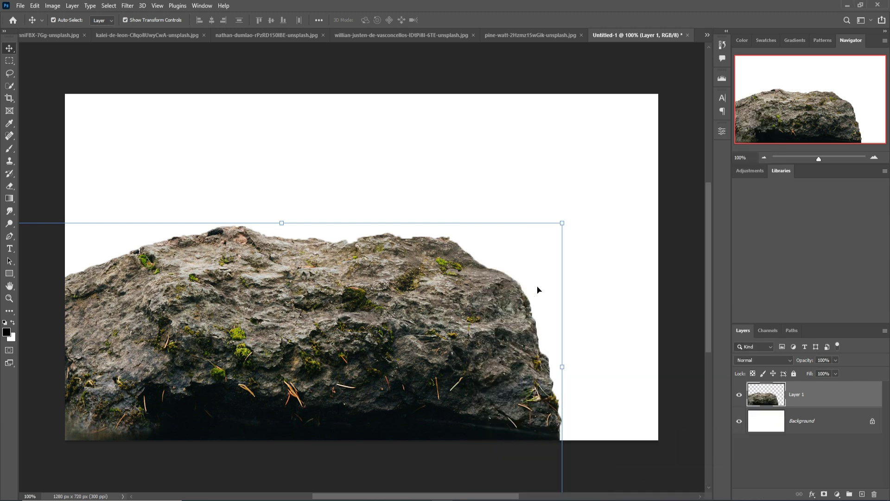
Step: Scale the rock to about 80% at the canvas's lower edge and stretch its width to about 123%
drag(563, 223, 453, 280)
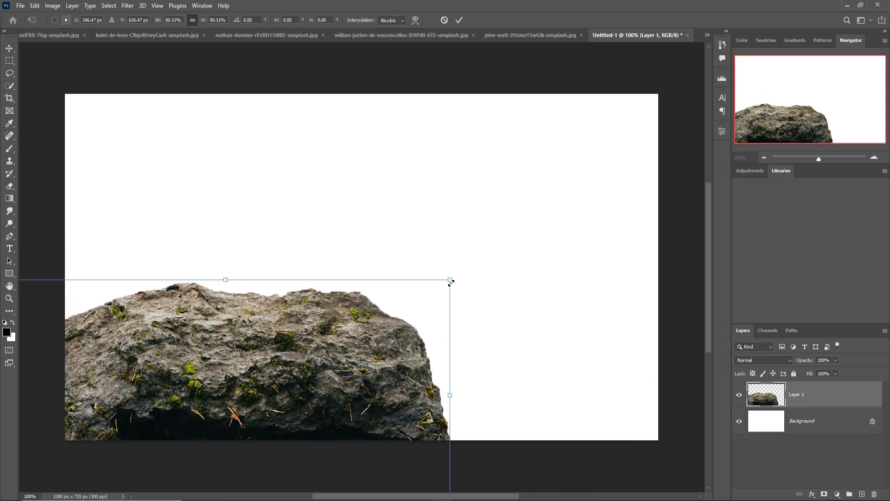
drag(250, 367, 356, 406)
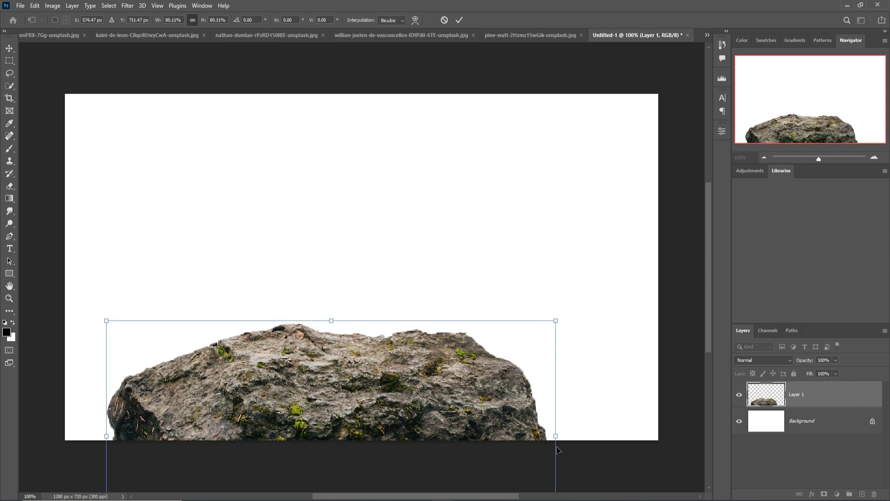
drag(562, 438, 685, 435)
drag(104, 435, 379, 396)
drag(248, 496, 377, 494)
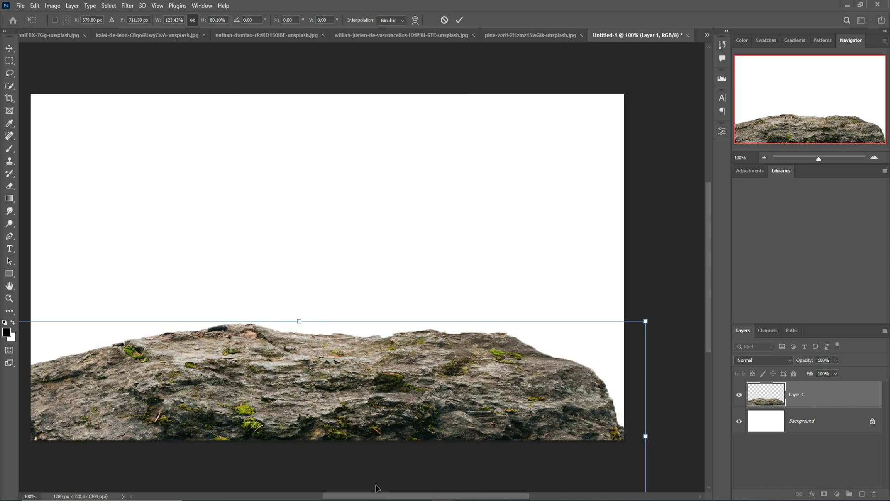
Step: Widen the rock past the canvas's right edge, compress its height to about 62%, and apply the transform
key(ctrl+minus)
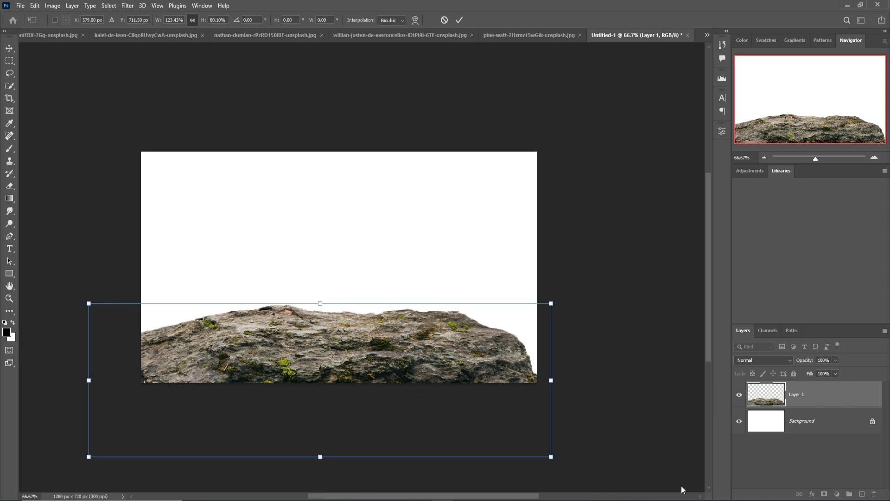
drag(552, 380, 580, 380)
drag(334, 304, 338, 331)
click(459, 20)
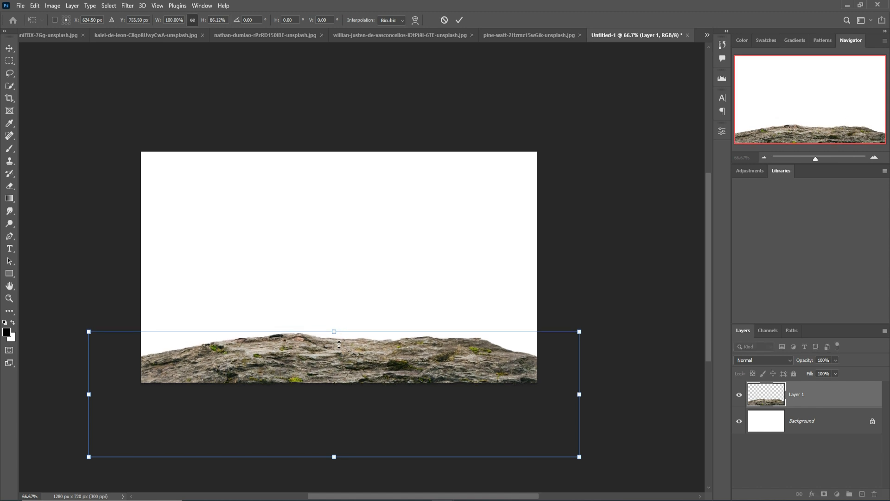
drag(338, 464, 340, 423)
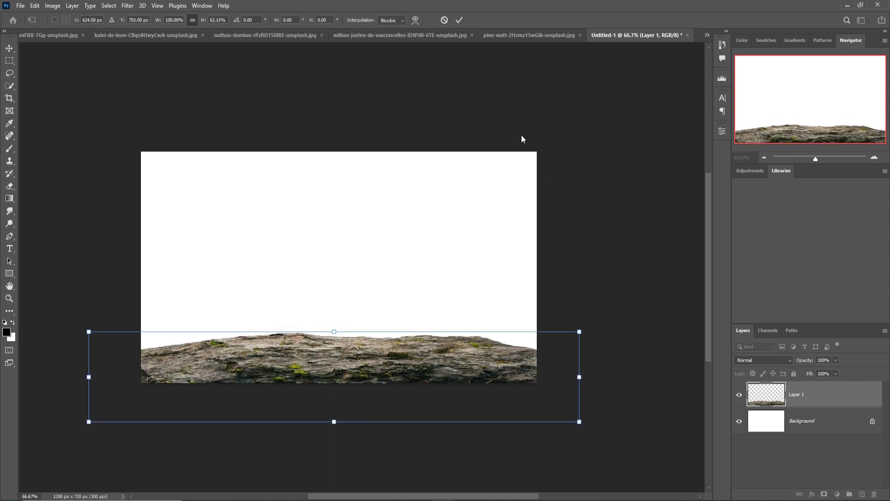
click(459, 20)
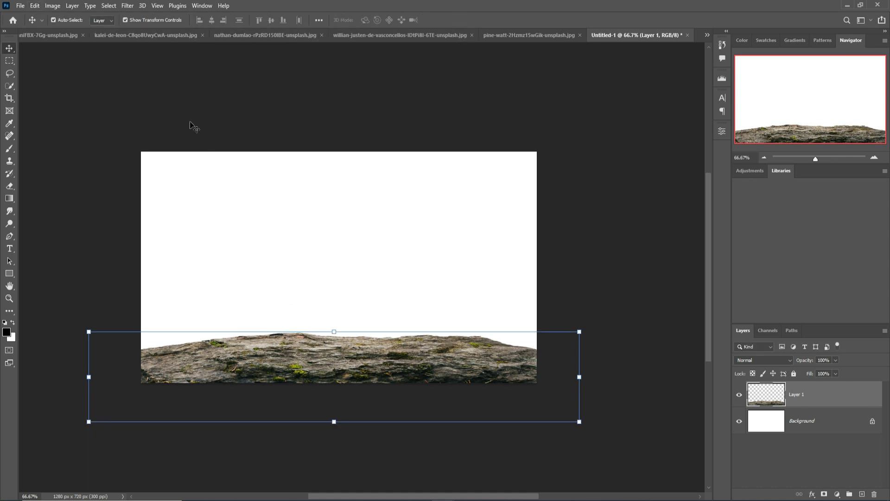
Step: Warp the rock layer, raising its left end and lowering its middle so the ridge forms a flatter ledge
click(34, 6)
mouse_move(56, 225)
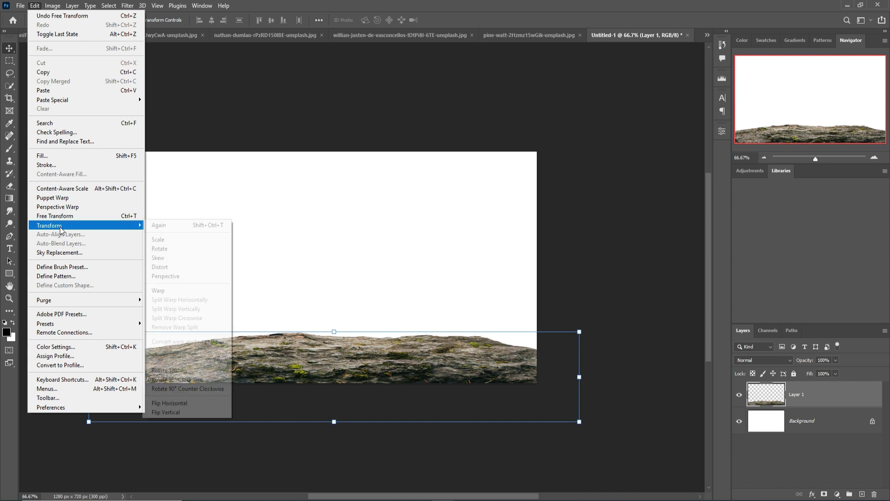
click(165, 291)
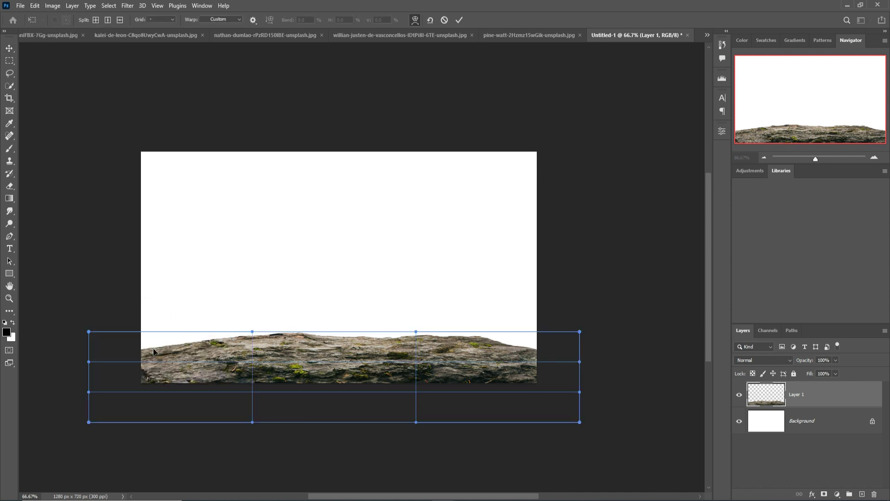
drag(128, 349, 132, 332)
drag(288, 338, 287, 353)
key(Escape)
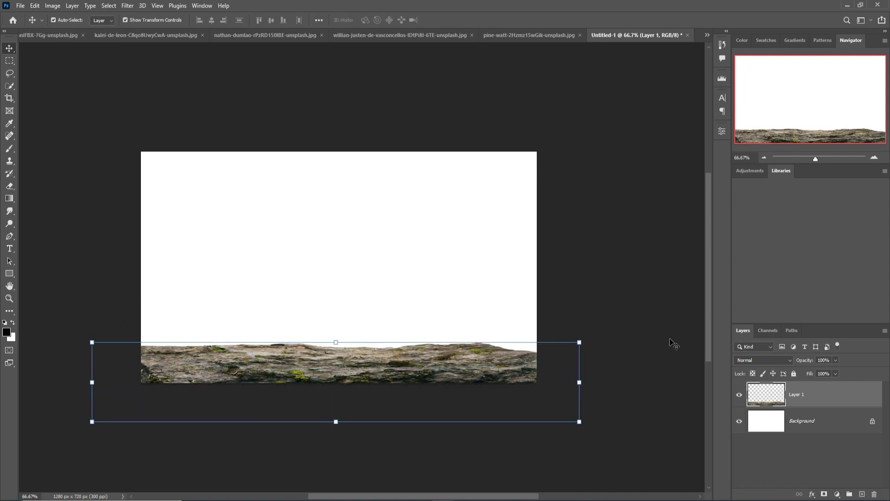
Step: Open the document with the walking lion photo and select the lion automatically with Select Subject
click(252, 34)
click(177, 35)
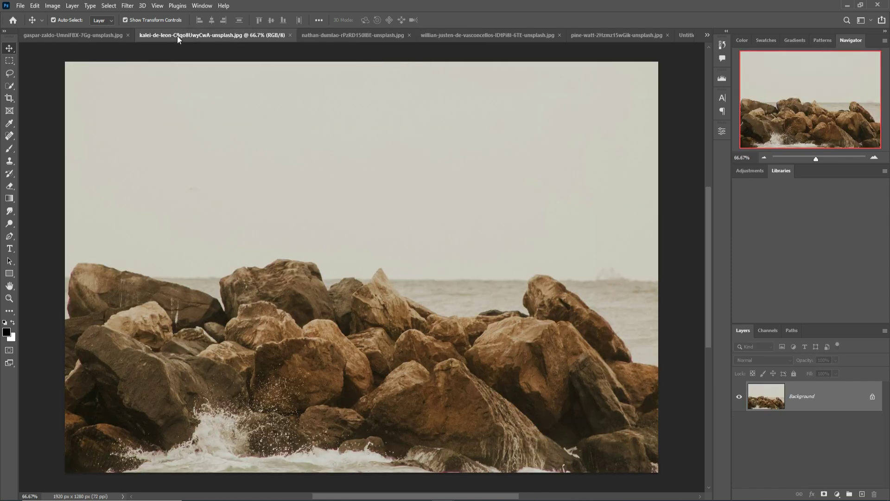
click(89, 39)
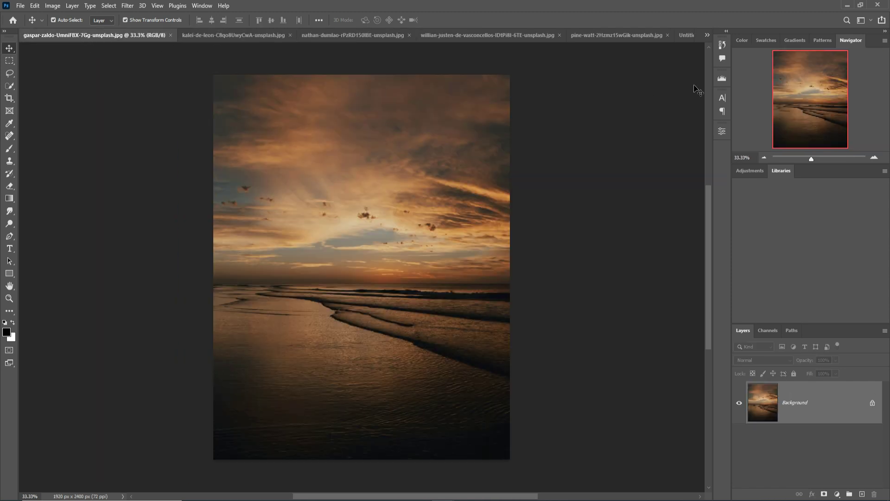
click(707, 35)
click(770, 38)
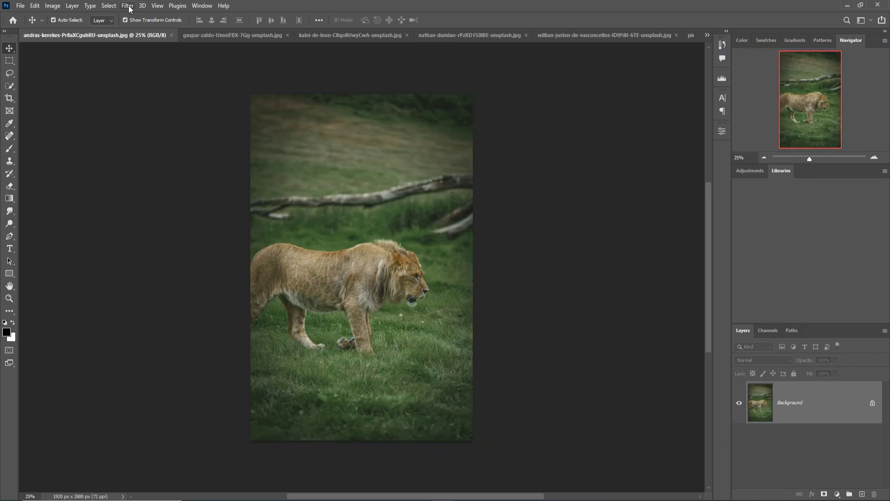
click(108, 6)
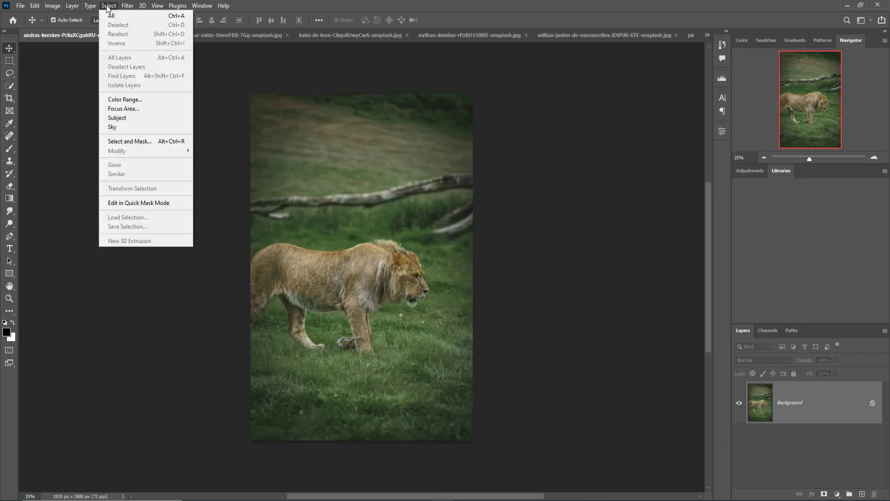
click(111, 116)
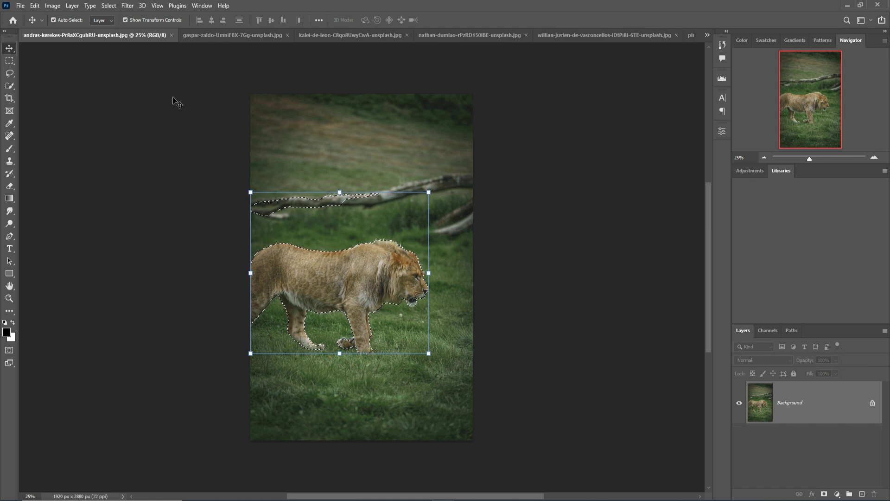
Step: Subtract the tree branch above the lion from the selection using the Lasso tool
click(8, 76)
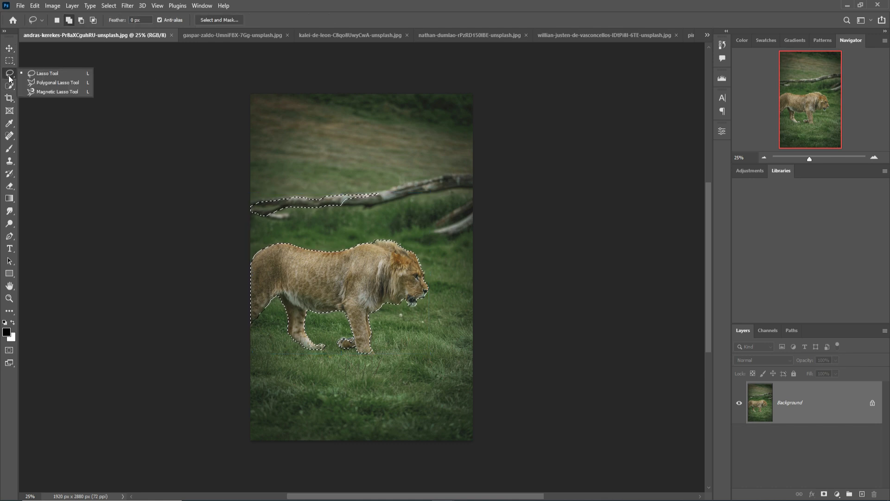
click(37, 75)
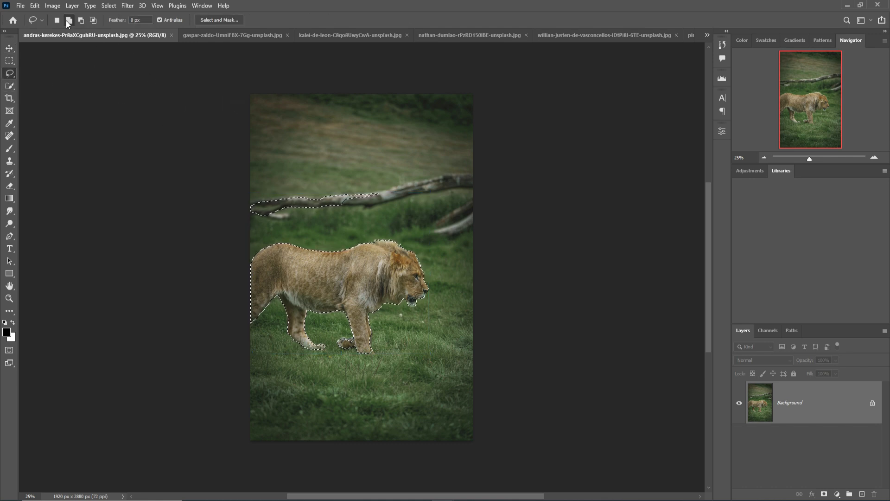
click(81, 20)
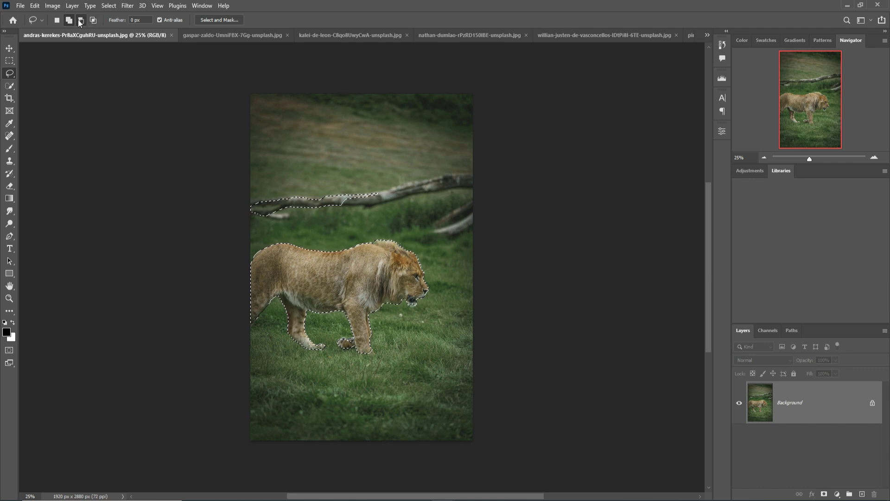
mouse_move(357, 194)
mouse_down()
mouse_move(278, 199)
mouse_move(253, 218)
mouse_move(404, 204)
mouse_up()
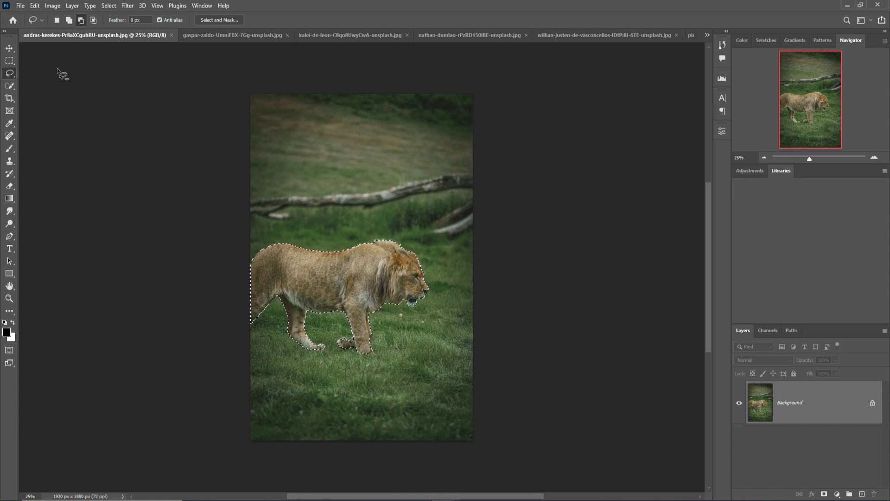
Step: Copy the selected lion into the Untitled-1 document as a new layer and minimize the lion photo's floating window
click(8, 49)
drag(77, 37, 582, 103)
click(687, 34)
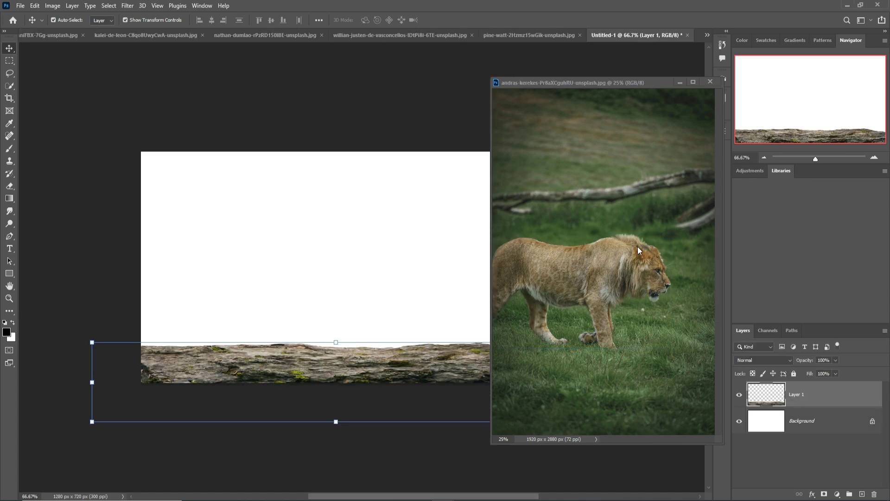
click(638, 246)
drag(602, 260, 415, 255)
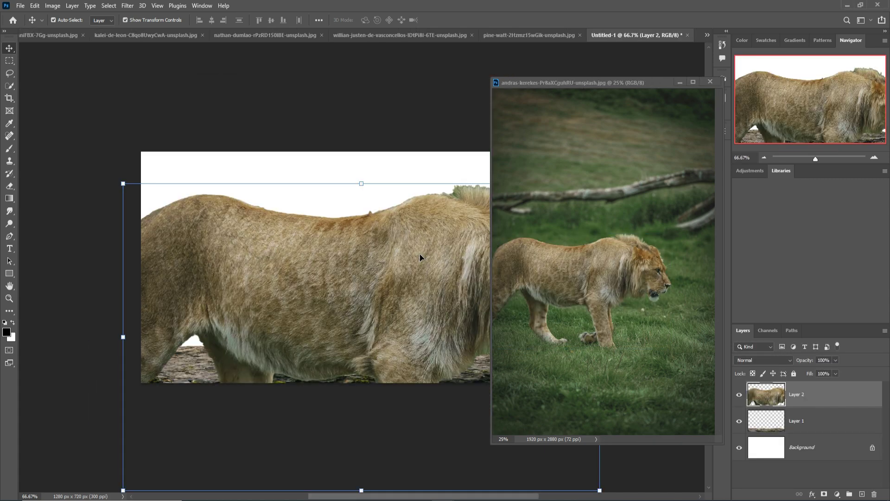
click(681, 82)
Step: Scale the lion layer down to about 73% so it fits the canvas, and flip it horizontally
drag(124, 186, 249, 265)
drag(412, 338, 338, 252)
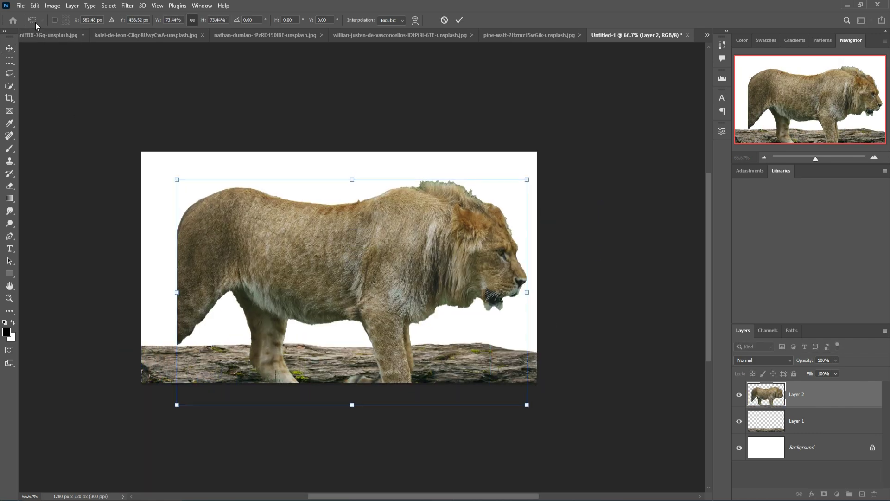
click(36, 6)
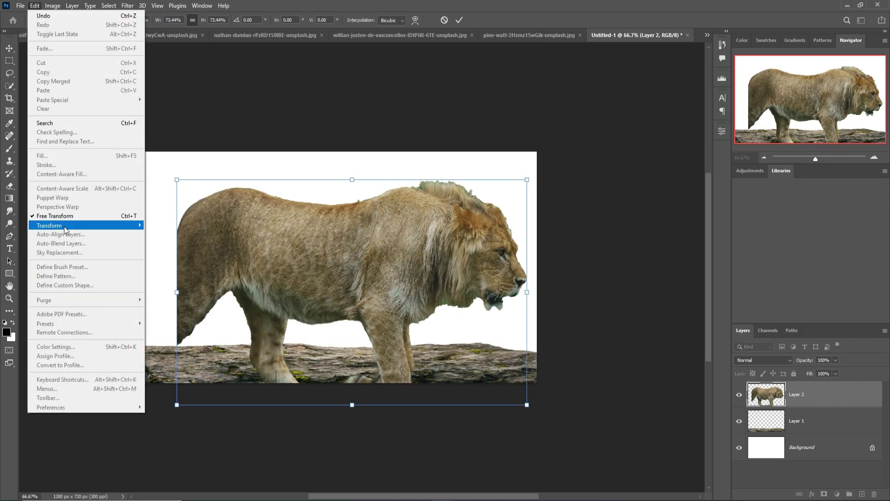
mouse_move(67, 228)
click(169, 402)
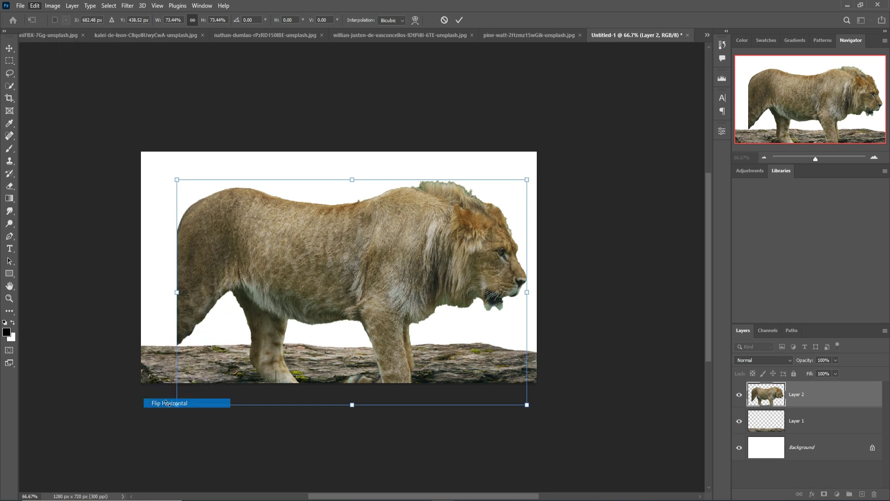
Step: Move the flipped lion to the canvas's right side, partly beyond the edge, and scale it down to about 61%
drag(448, 257, 583, 247)
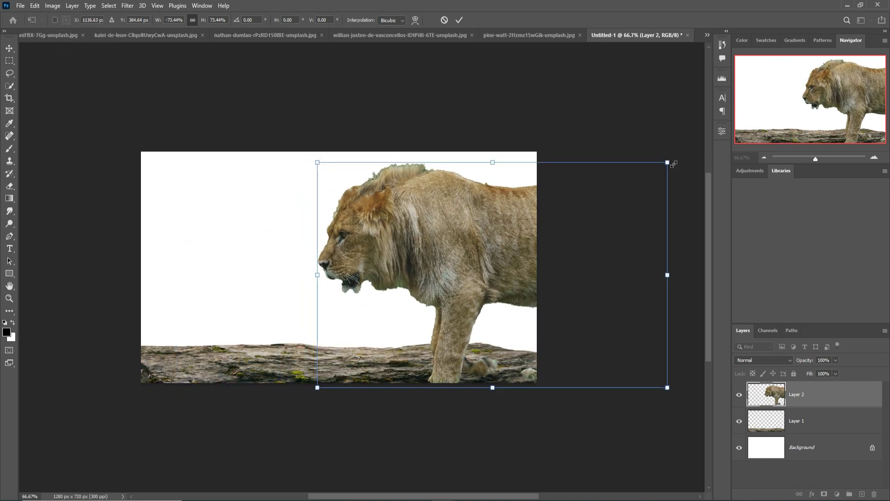
drag(668, 163, 607, 201)
drag(598, 224, 597, 186)
mouse_move(628, 152)
mouse_down()
mouse_move(649, 169)
mouse_move(635, 157)
mouse_up()
drag(490, 225, 489, 237)
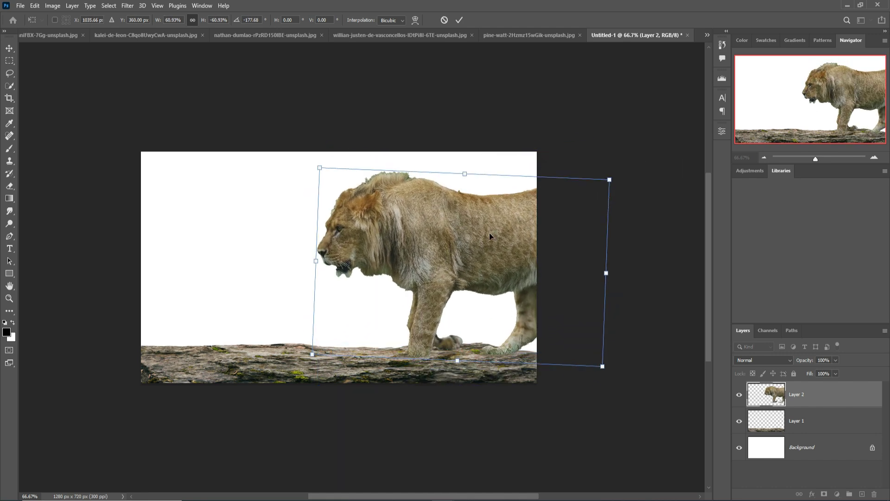
Step: Tilt the lion about 17 degrees counter-clockwise so its head points downward, and shrink it to about 52%
drag(614, 181, 601, 111)
drag(513, 220, 516, 205)
drag(652, 298, 590, 277)
mouse_move(442, 228)
mouse_down()
mouse_move(449, 239)
mouse_move(439, 229)
mouse_up()
drag(587, 277, 583, 275)
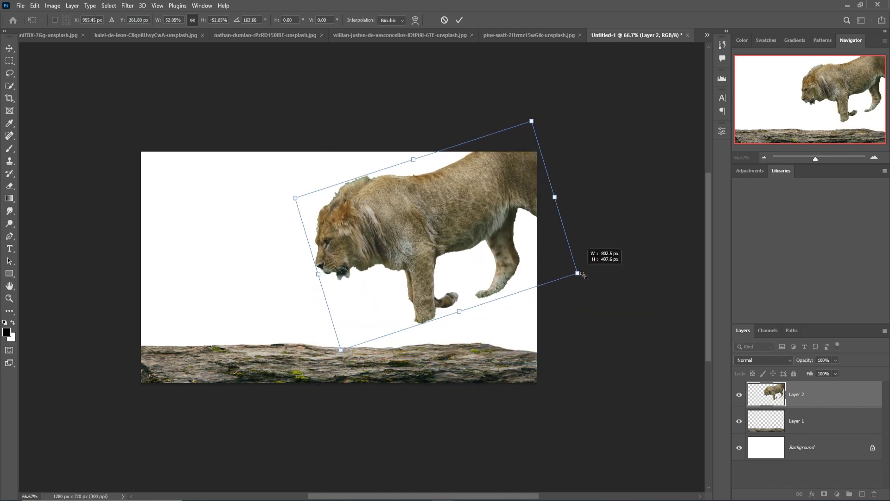
Step: Enlarge the tilted lion to about 59% and place its front legs just above the ledge at the canvas's right side
drag(470, 221, 475, 201)
drag(584, 254, 606, 260)
drag(300, 179, 282, 172)
drag(437, 234, 446, 254)
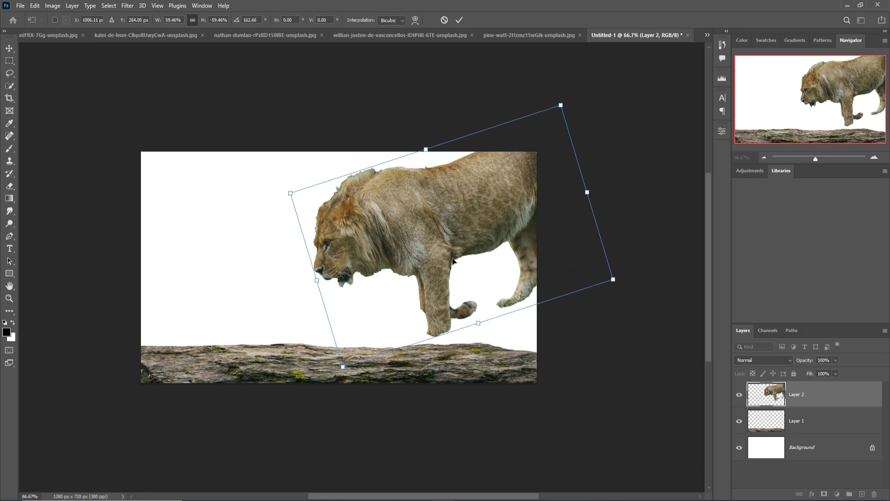
key(Escape)
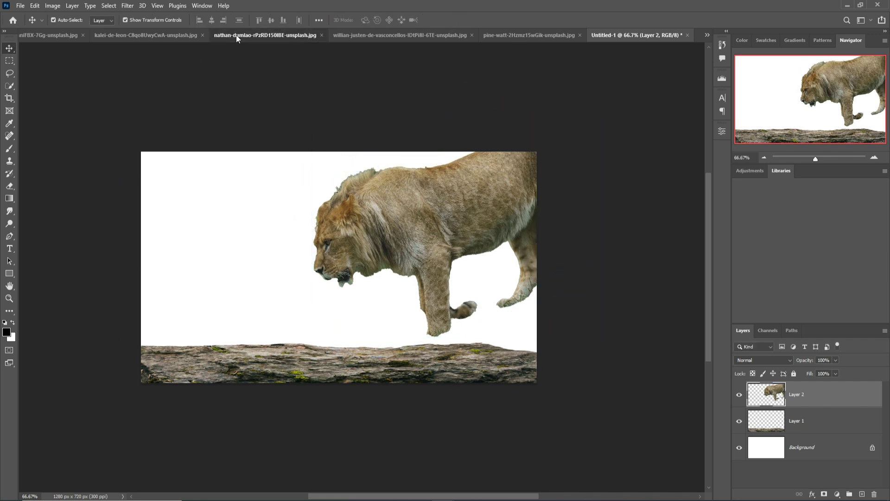
Step: Switch to the coastal boulders photo and select the upper boulders with the Quick Selection tool, leaving out the sea behind them
click(236, 35)
click(177, 37)
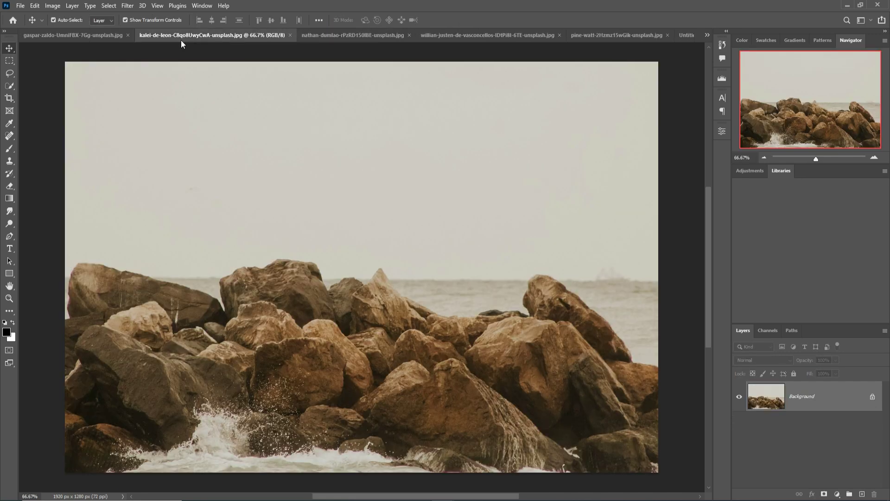
click(497, 36)
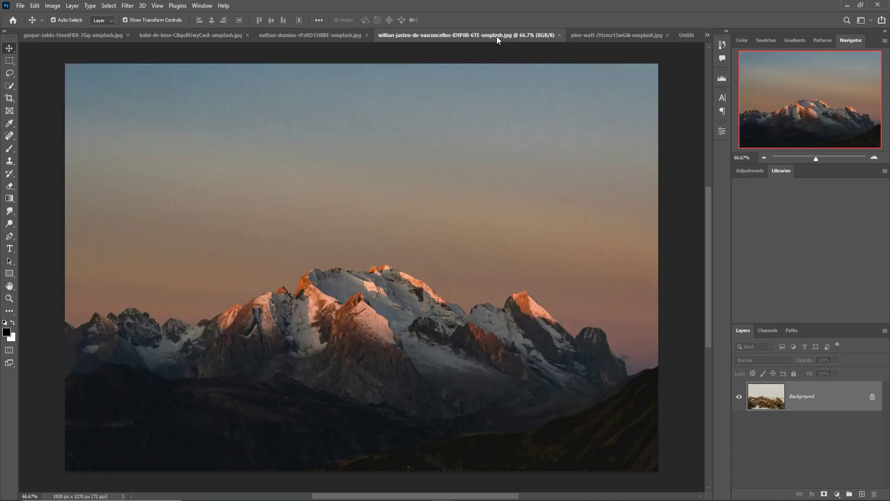
click(283, 41)
click(208, 39)
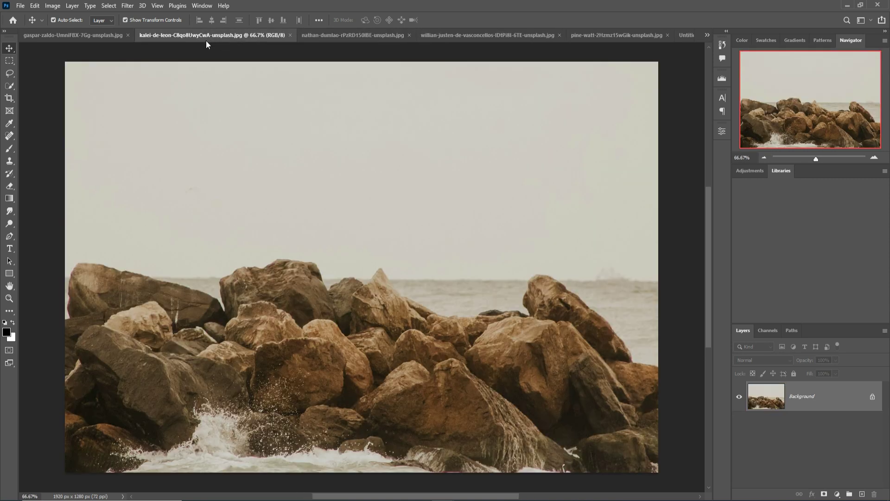
click(86, 40)
click(218, 37)
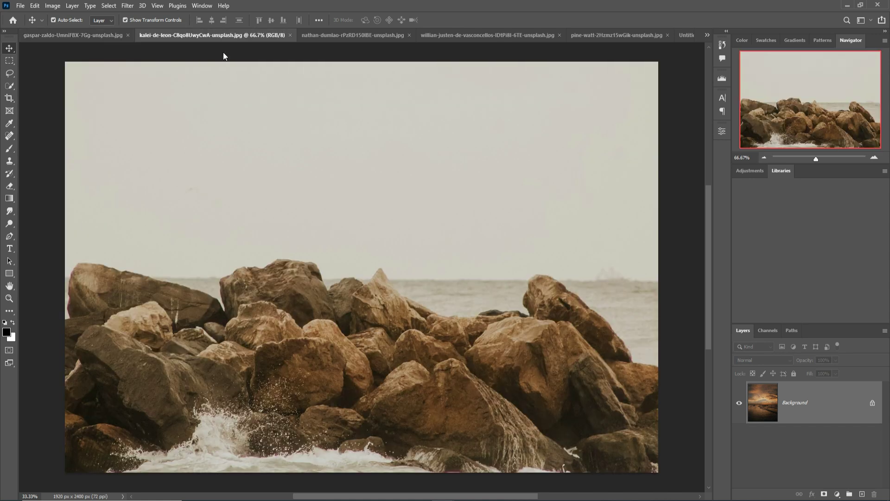
click(9, 86)
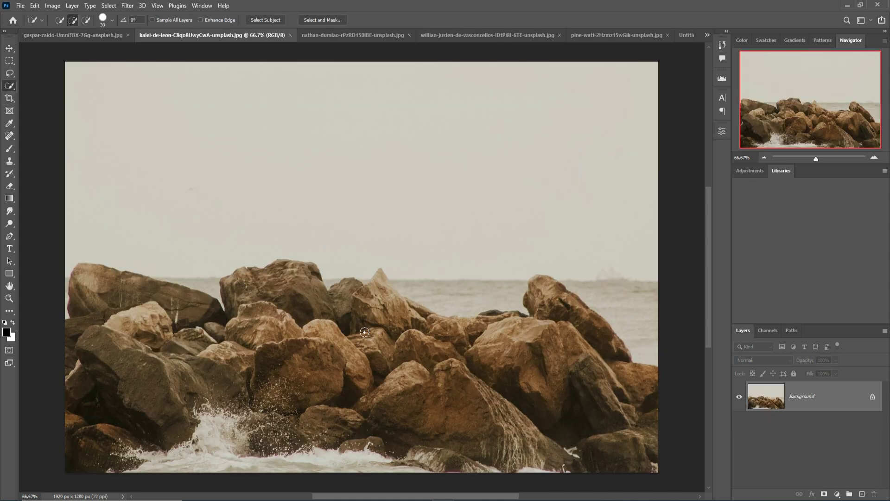
mouse_move(263, 296)
mouse_down()
mouse_move(289, 280)
mouse_move(327, 310)
mouse_move(355, 298)
mouse_move(378, 317)
mouse_move(385, 287)
mouse_up()
mouse_move(404, 321)
mouse_down()
mouse_move(402, 300)
mouse_move(443, 330)
mouse_move(521, 342)
mouse_move(546, 313)
mouse_move(272, 352)
mouse_move(278, 420)
mouse_up()
alt+click(410, 297)
Step: Copy the selected boulders into Untitled-1 and rotate them counter-clockwise into a rocky slope under the lion's feet at the lower right
click(9, 48)
drag(212, 35, 710, 91)
drag(656, 324, 376, 263)
drag(695, 93, 218, 278)
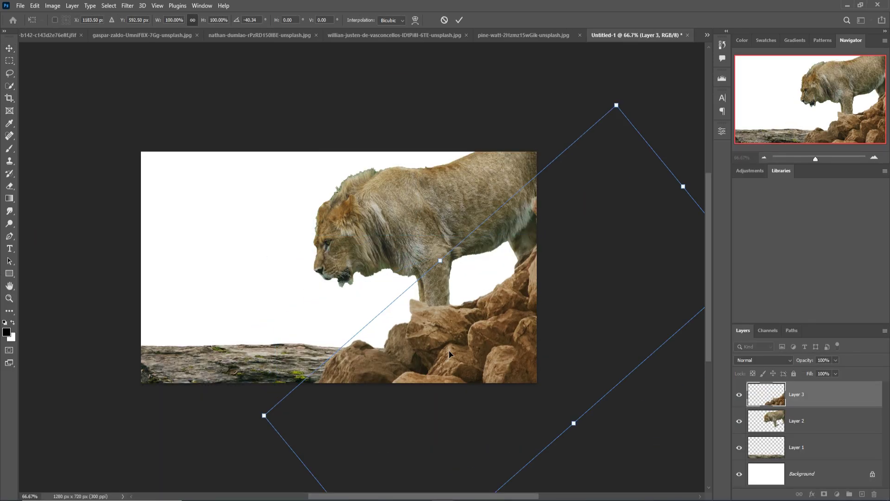
drag(557, 199, 504, 292)
key(Return)
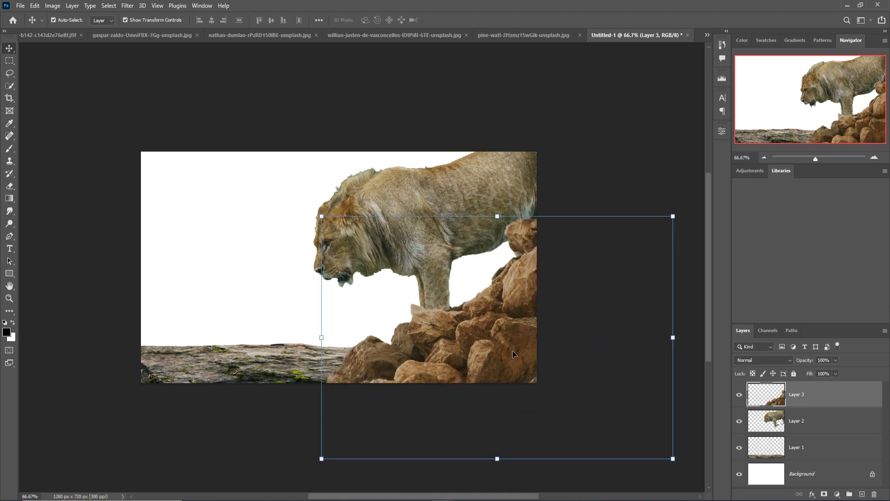
Step: Add a Hue/Saturation adjustment clipped to the boulders with Hue -4, Saturation -31 and Lightness -14
click(837, 493)
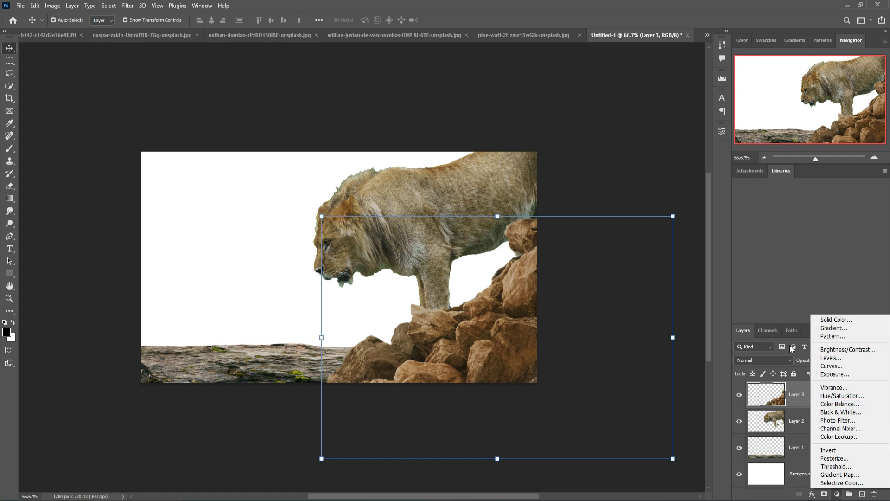
click(842, 396)
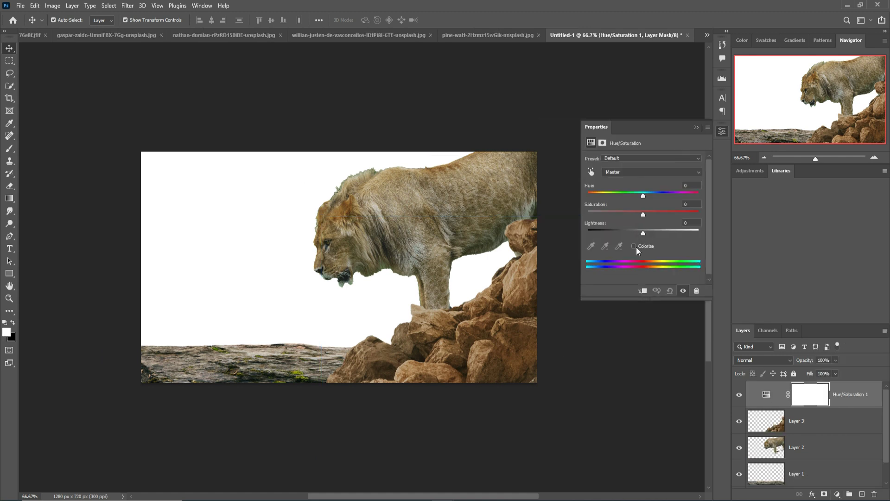
click(644, 291)
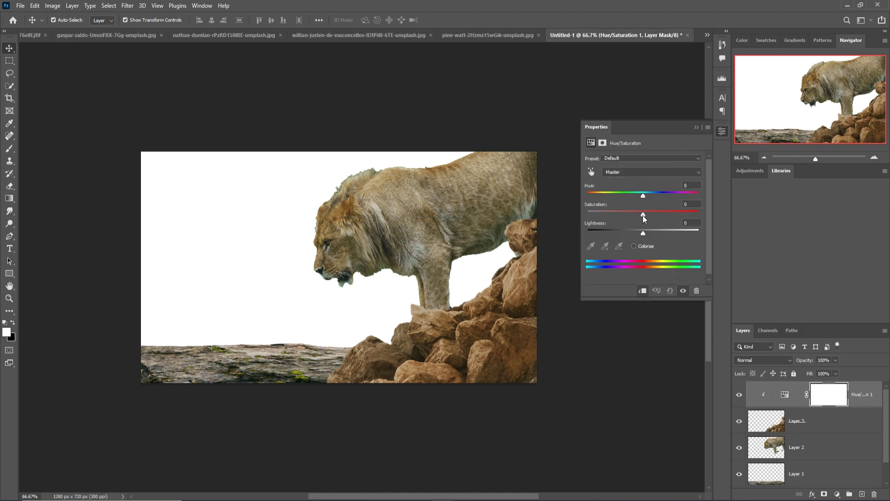
drag(643, 215, 628, 217)
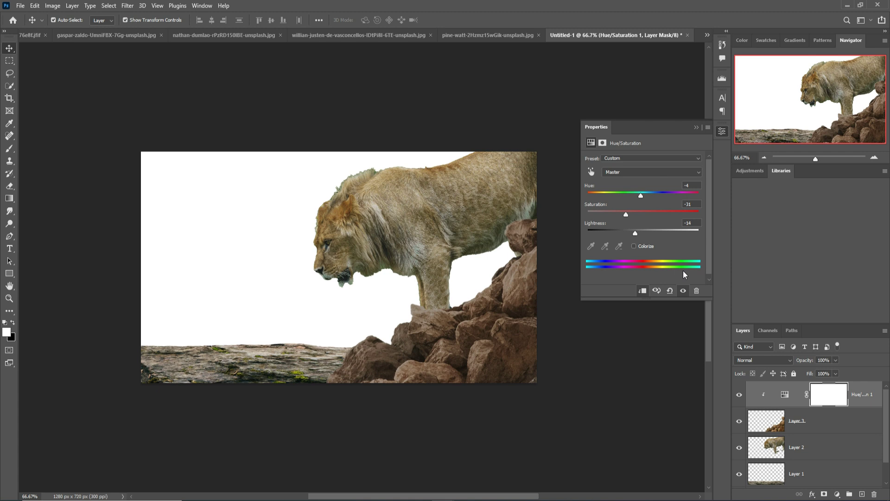
click(695, 127)
Step: Add a Hue/Saturation adjustment clipped to the ledge layer and shift its hue slightly toward red
click(296, 371)
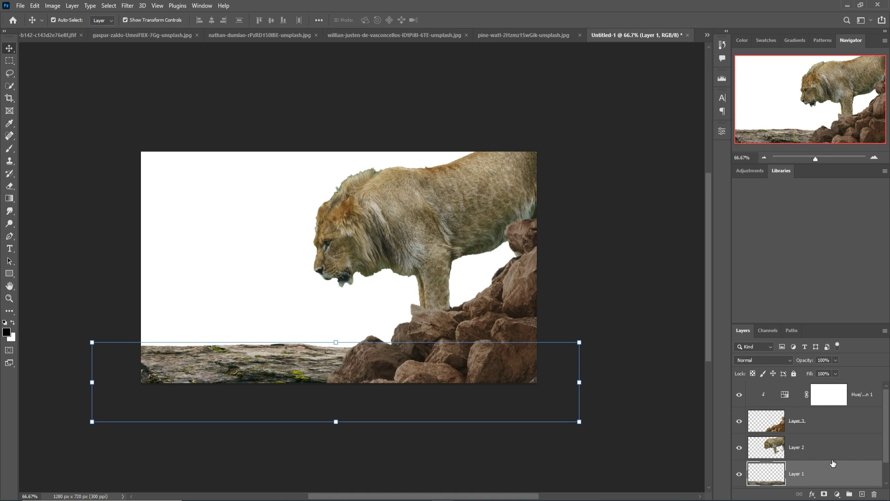
click(838, 494)
click(846, 407)
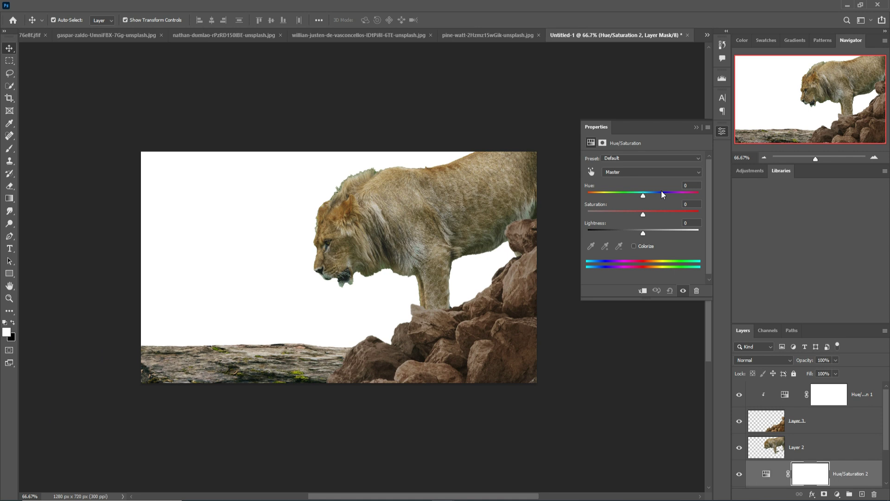
click(643, 290)
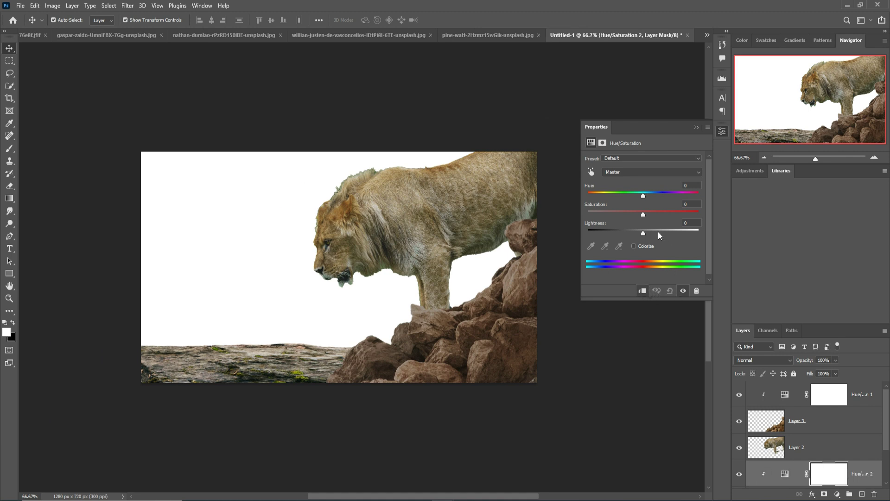
drag(643, 197, 638, 196)
click(697, 127)
Step: Copy the misty forest river photo into Untitled-1 as a new layer and minimize the photo's floating window
click(481, 288)
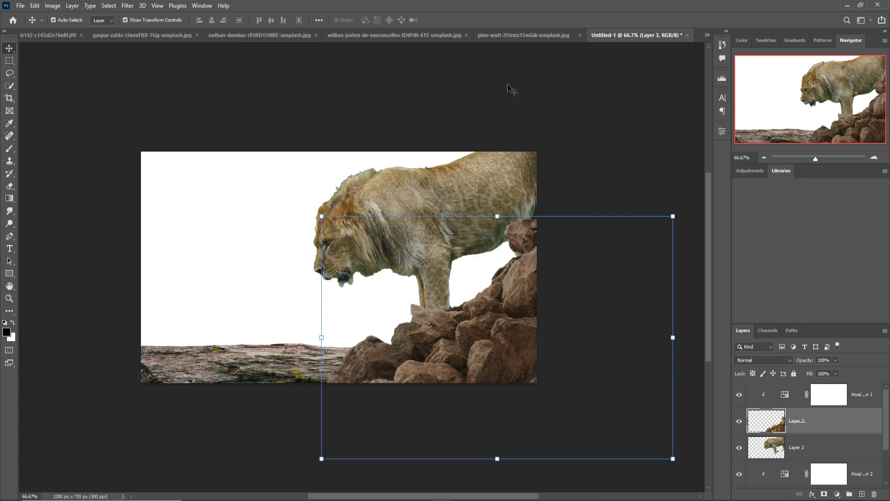
click(516, 35)
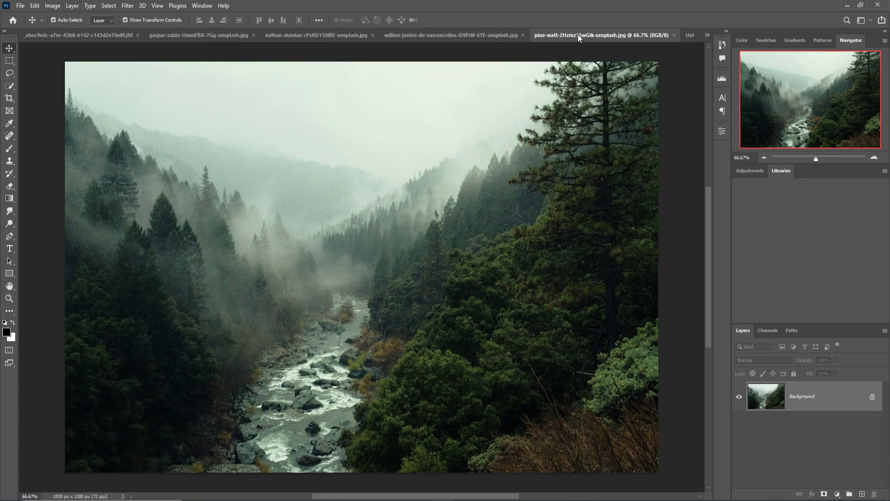
drag(578, 36, 577, 77)
drag(623, 102, 549, 282)
drag(297, 268, 298, 268)
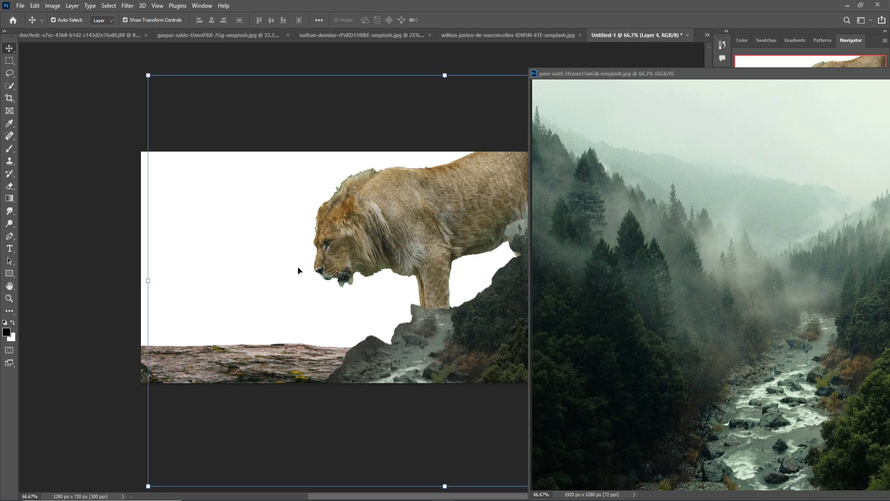
drag(845, 77, 488, 143)
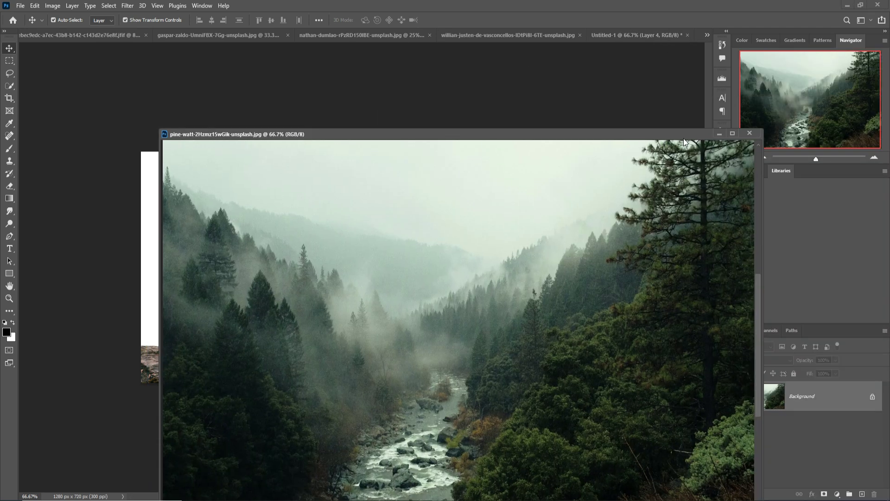
click(719, 134)
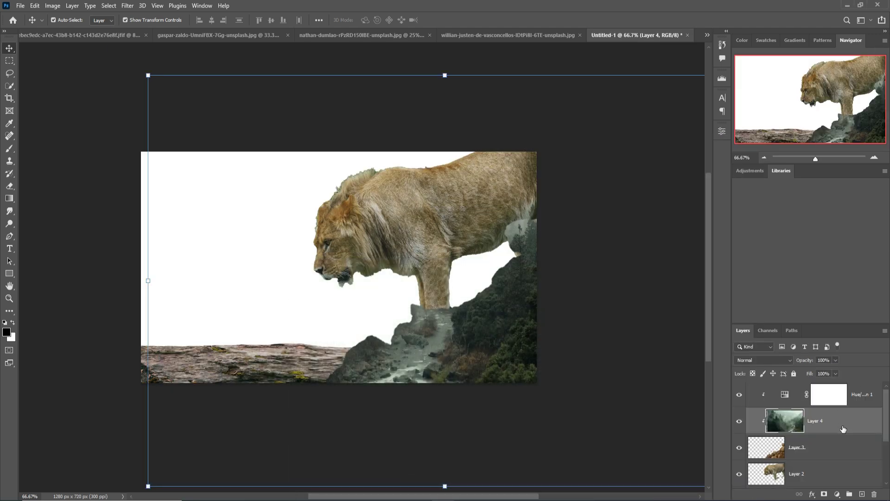
Step: Place the forest layer directly above the Background and scale it to the canvas width behind the ledge and lion
scroll(843, 429, down, 4)
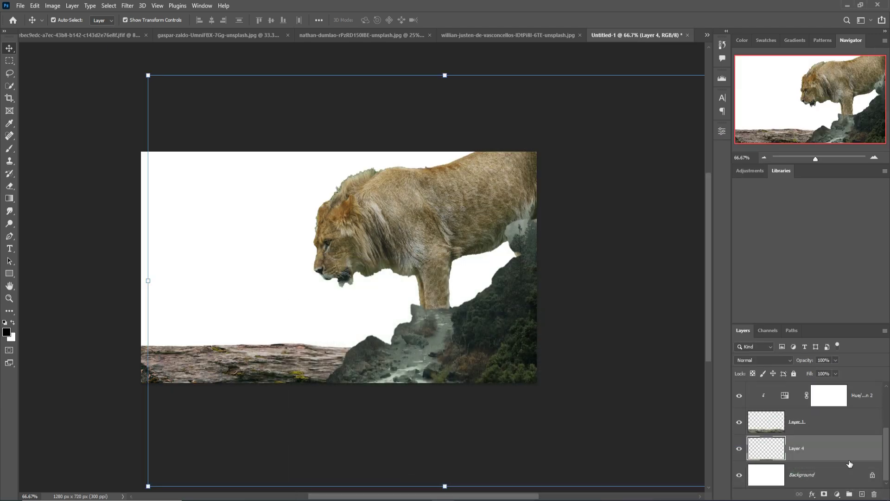
drag(450, 75, 449, 262)
drag(479, 307, 539, 306)
drag(166, 297, 141, 297)
click(459, 20)
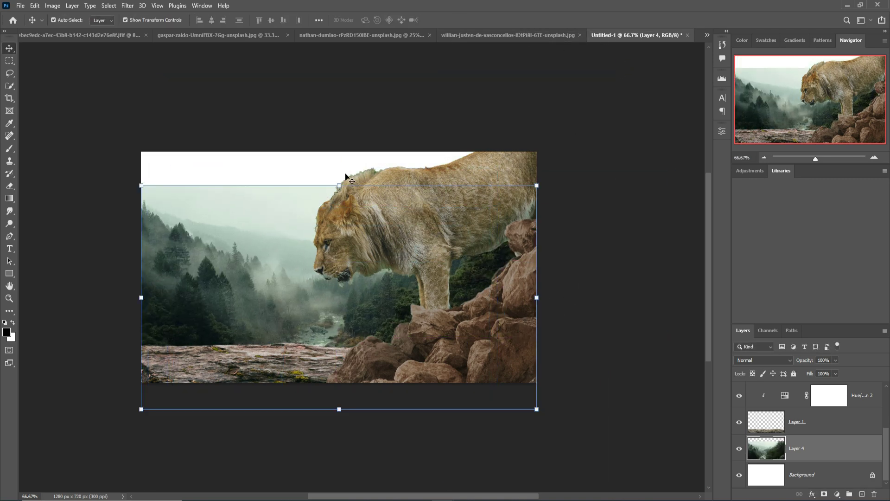
Step: Open the document with the cut-out man holding a staff, copy him into Untitled-1 and minimize the source window
click(707, 35)
click(739, 39)
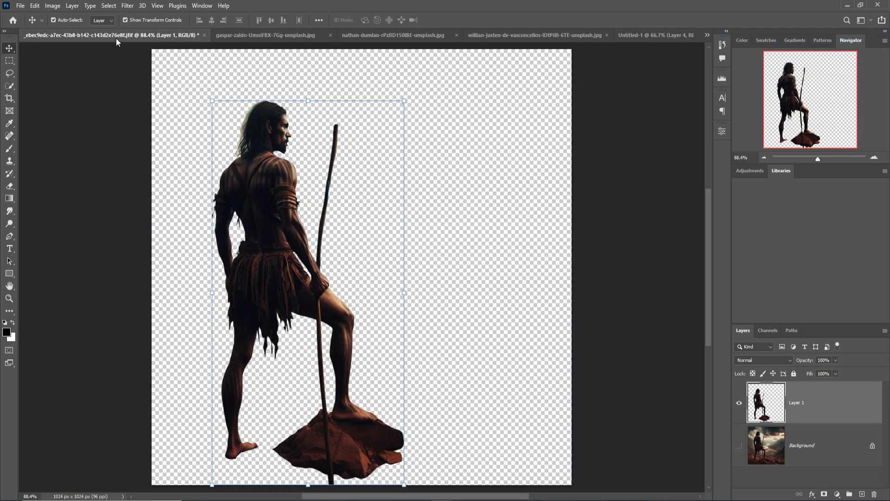
drag(116, 37, 552, 54)
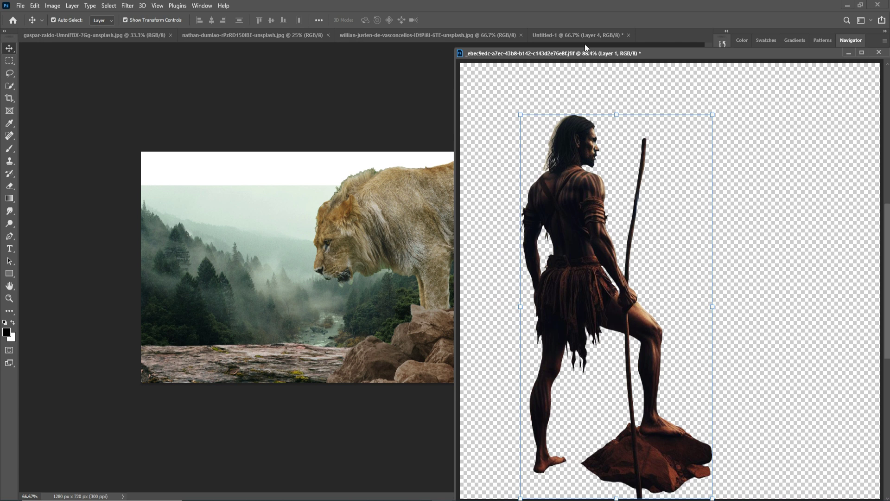
drag(580, 214, 255, 213)
click(848, 52)
Step: Place the man's layer above the ledge's Hue/Saturation adjustment, scale him to about 52% and stand him on the ledge's left part
drag(834, 475, 834, 412)
drag(358, 140, 311, 231)
drag(256, 315, 212, 274)
drag(267, 191, 265, 207)
drag(197, 267, 218, 260)
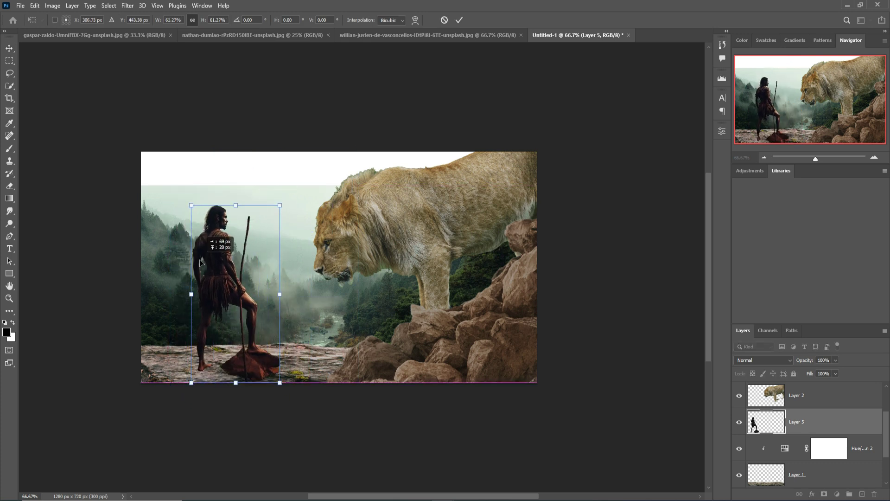
drag(286, 191, 271, 239)
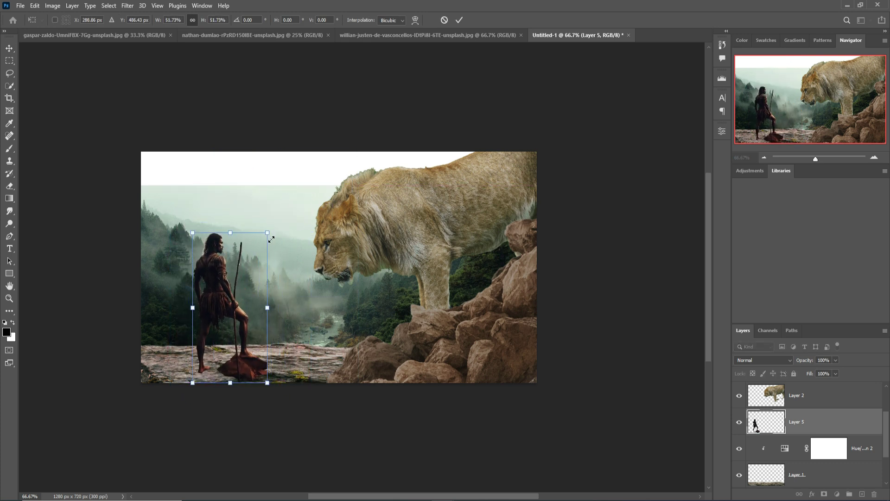
click(459, 20)
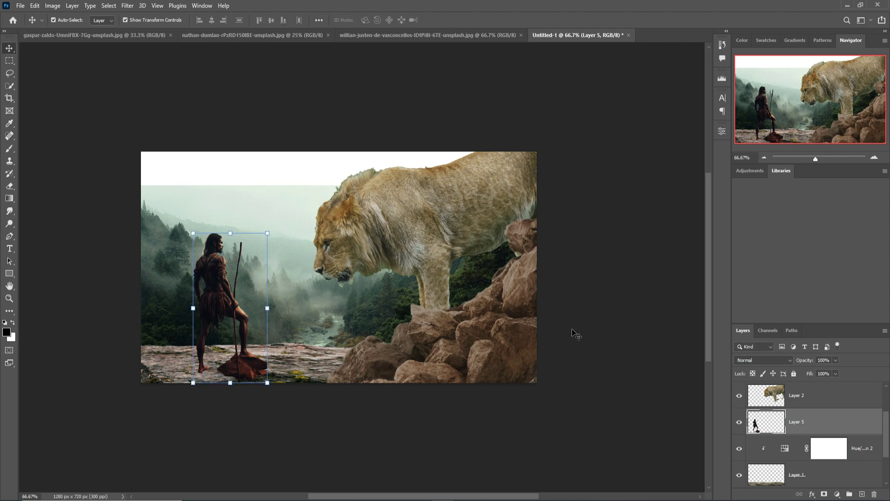
Step: Smudge the edge of the lion's forehead and crown outward into fur strands at 80% strength with a tiny brush
click(400, 201)
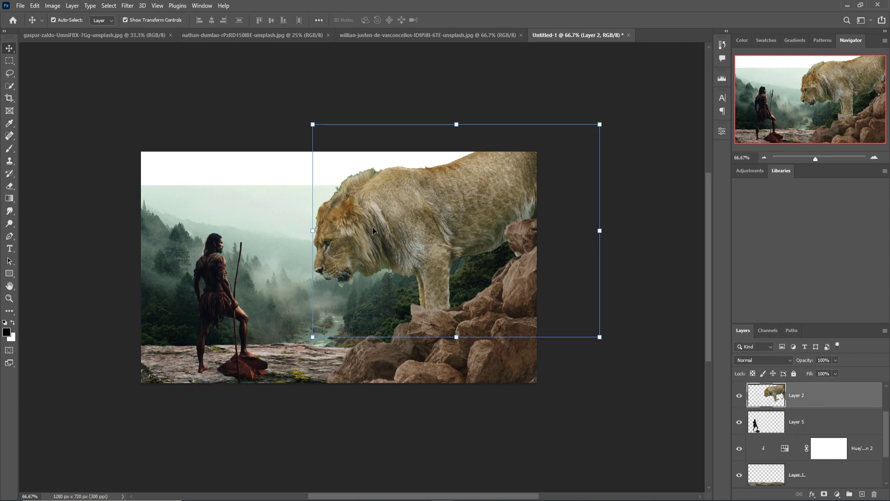
click(10, 149)
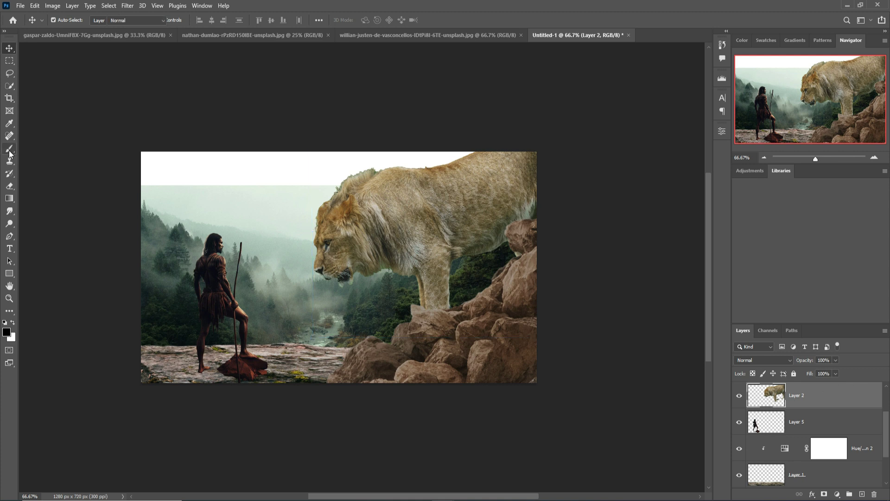
click(10, 48)
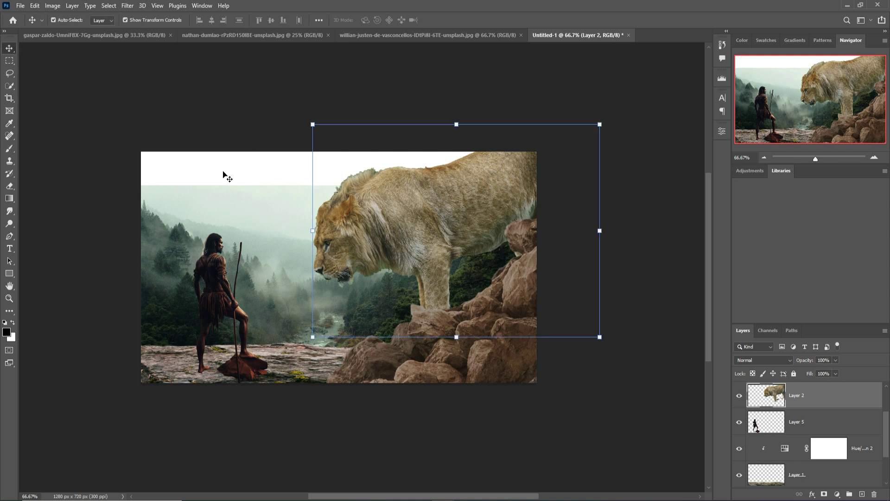
click(10, 212)
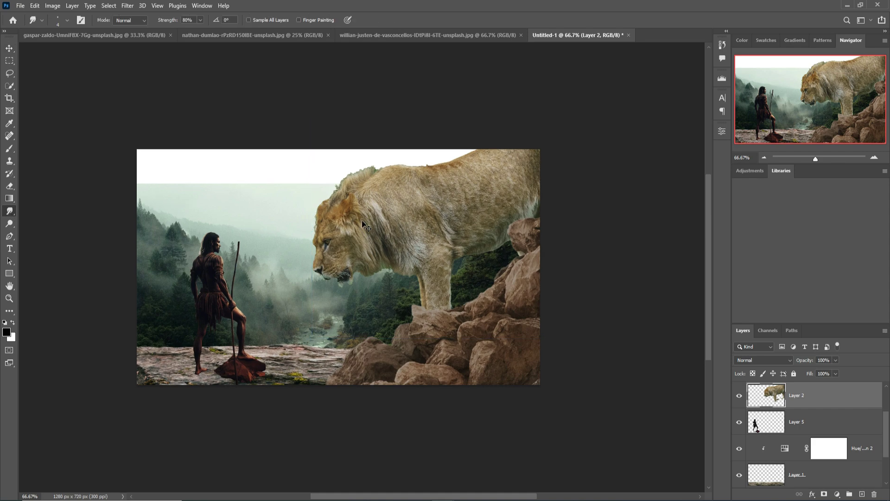
scroll(366, 227, up, 4)
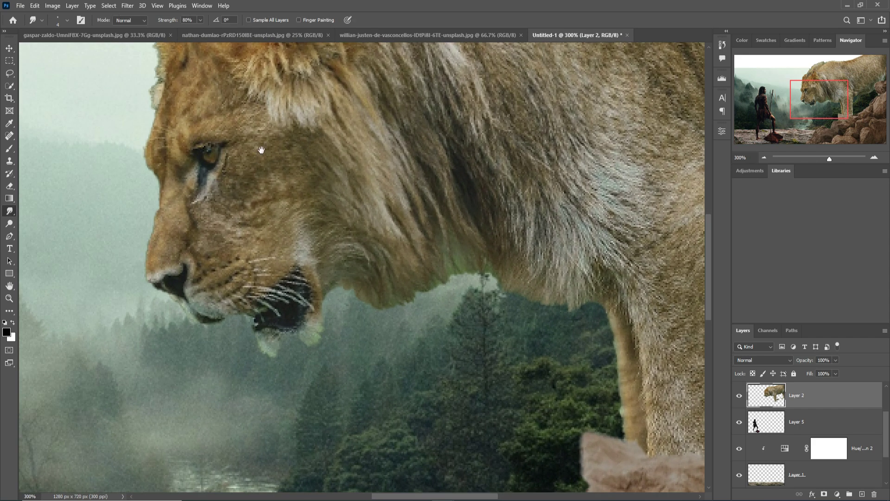
drag(261, 150, 414, 281)
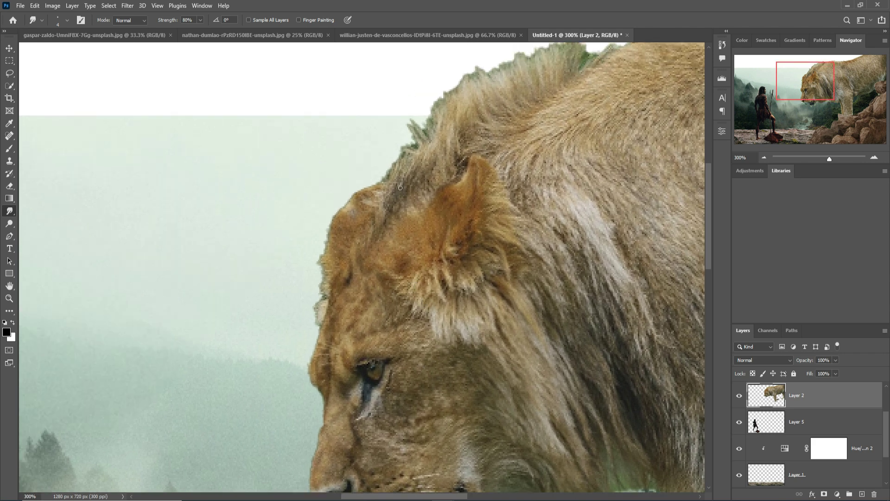
key(bracketleft)
drag(323, 308, 301, 321)
drag(371, 186, 362, 172)
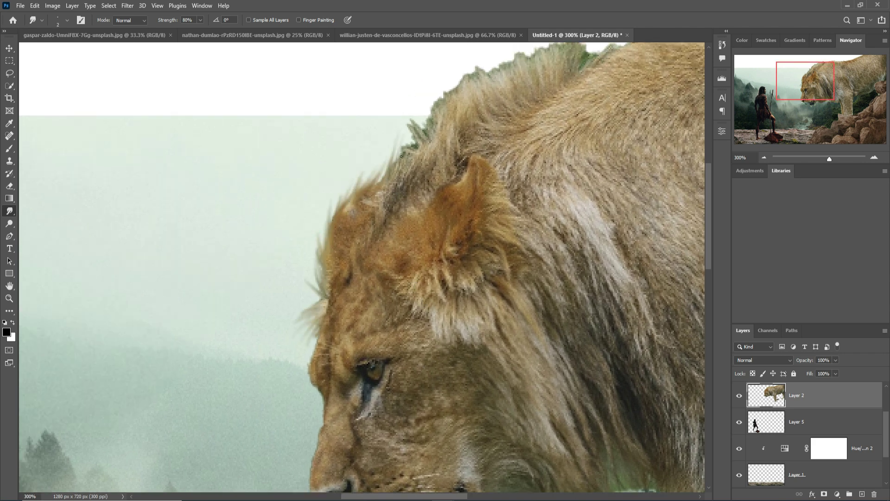
Step: Smudge the outline of the lion's upper mane and back outward into hair strands
drag(432, 114, 431, 76)
drag(459, 83, 466, 59)
drag(492, 88, 455, 143)
drag(483, 102, 482, 65)
drag(546, 102, 564, 72)
drag(546, 121, 579, 78)
drag(575, 153, 330, 150)
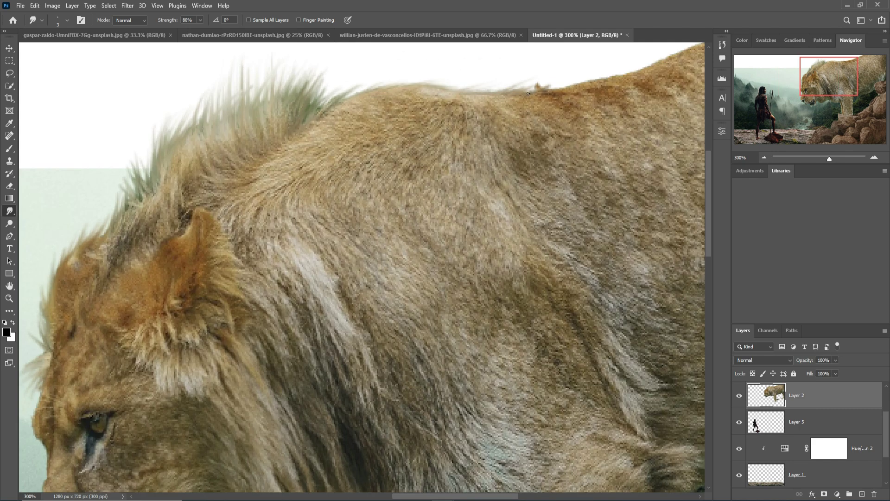
Step: Smudge the edges of the lion's chin, throat, chest and underside into downward fur strands
drag(330, 417, 325, 154)
drag(148, 356, 156, 384)
drag(182, 345, 192, 362)
drag(191, 339, 207, 358)
drag(258, 312, 283, 321)
drag(306, 291, 328, 304)
drag(344, 274, 350, 301)
mouse_move(371, 279)
mouse_down()
mouse_move(379, 299)
mouse_move(421, 327)
mouse_move(463, 328)
mouse_up()
drag(497, 352, 492, 371)
drag(690, 317, 314, 368)
scroll(587, 254, down, 3)
key(v)
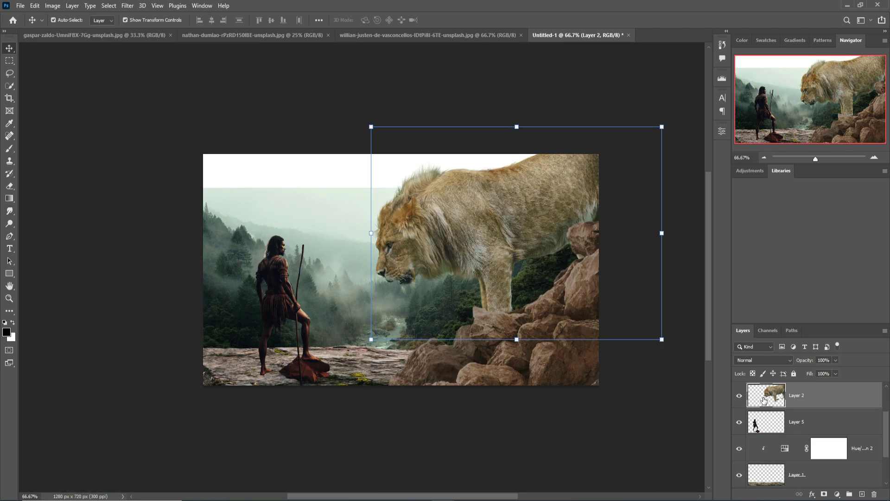
Step: Open the lion layer in the Camera Raw Filter and set the Greens saturation to -100
click(128, 6)
click(153, 77)
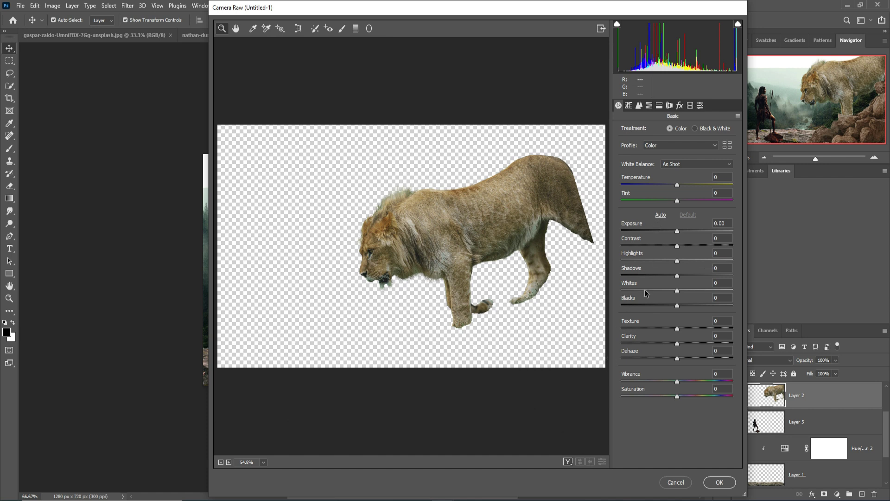
click(649, 106)
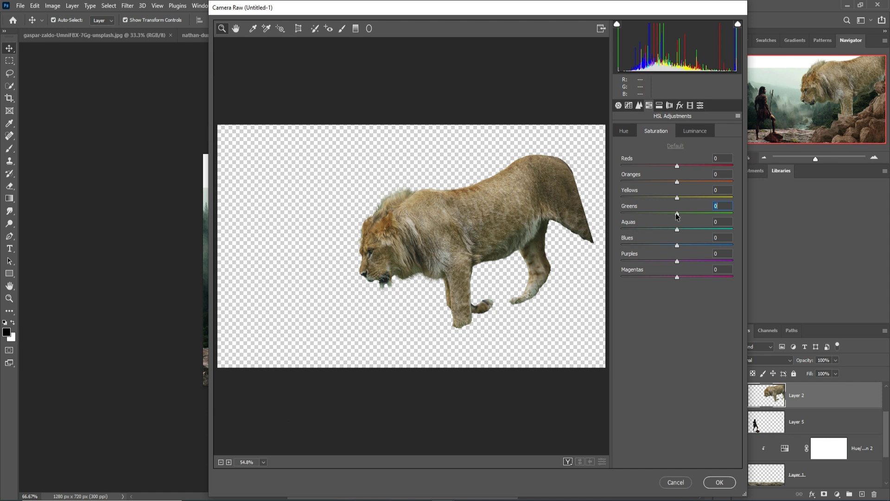
drag(676, 214, 620, 214)
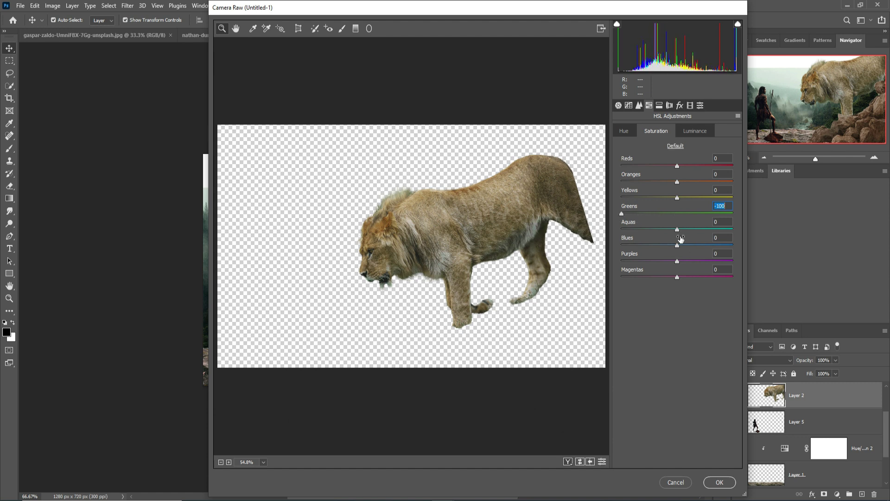
drag(677, 229, 692, 246)
Step: Set the lion's Exposure to -0.40, Contrast +27, Highlights -17, Shadows -11, Whites -18, Blacks -13 and Clarity +17, and apply the filter
click(618, 106)
click(677, 277)
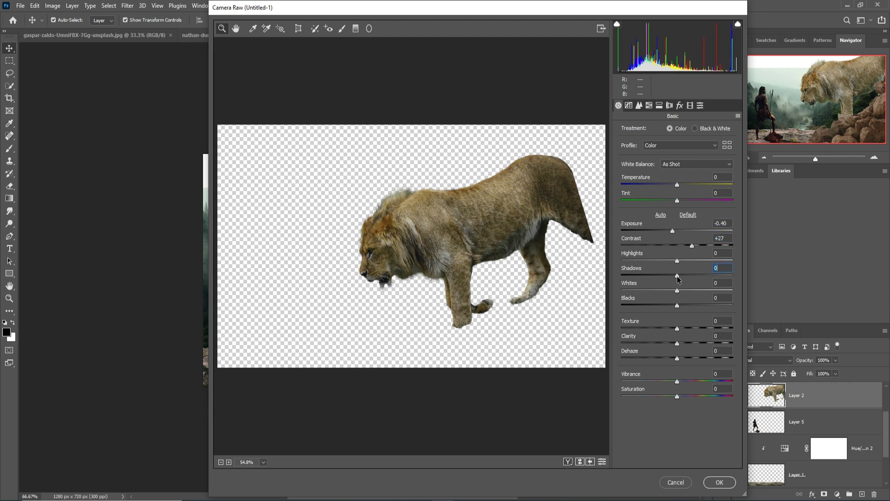
drag(677, 278, 669, 305)
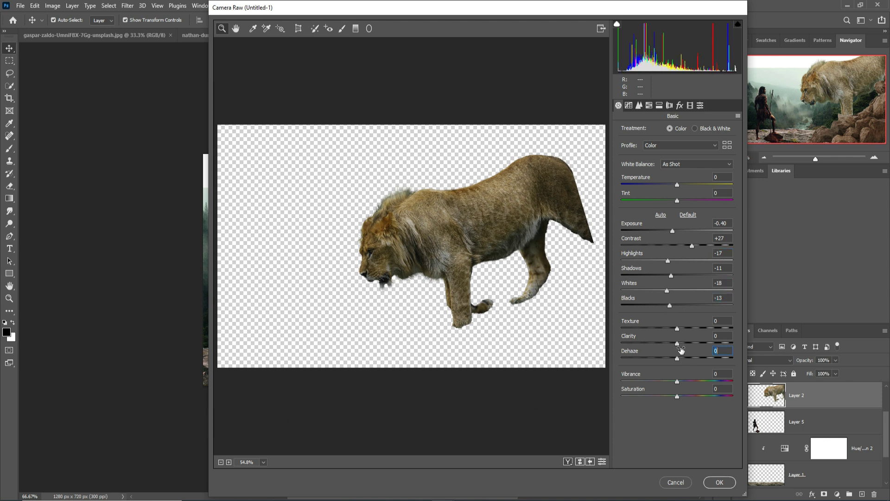
mouse_move(676, 344)
mouse_down()
mouse_move(689, 344)
mouse_move(677, 344)
mouse_up()
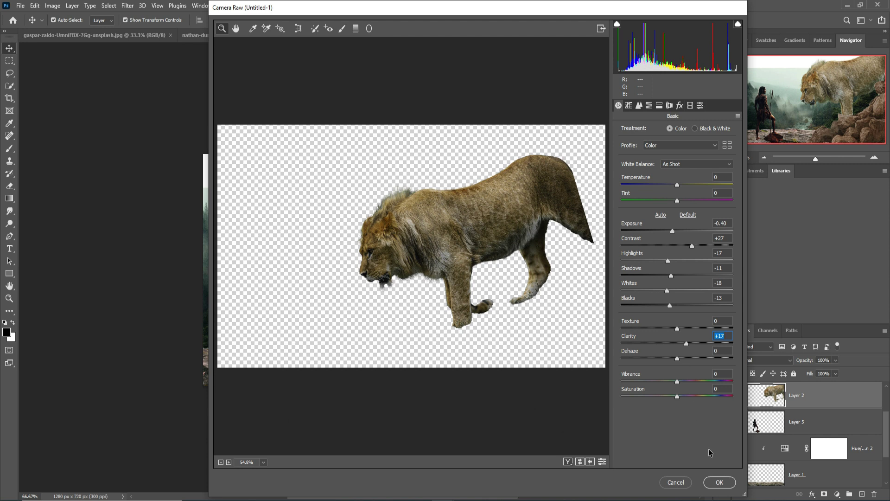
click(718, 483)
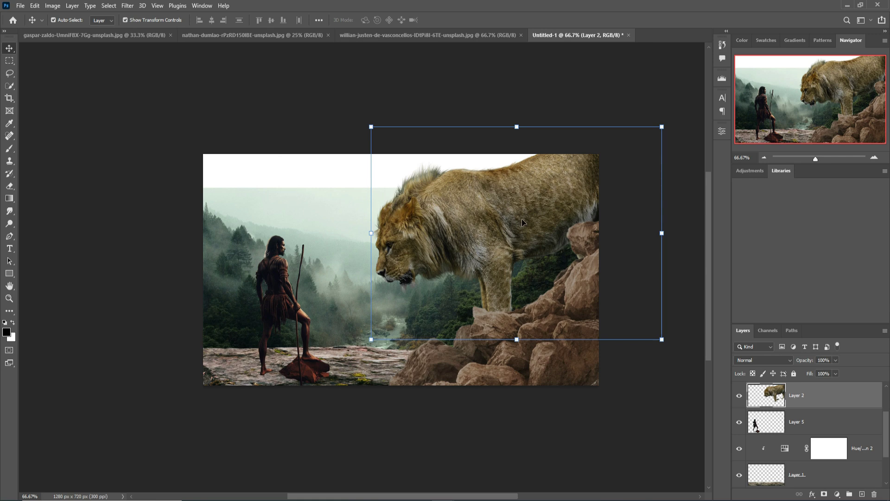
Step: Bring up the sunset beach photo and select a full-width rectangle over the upper part of its sky
click(278, 36)
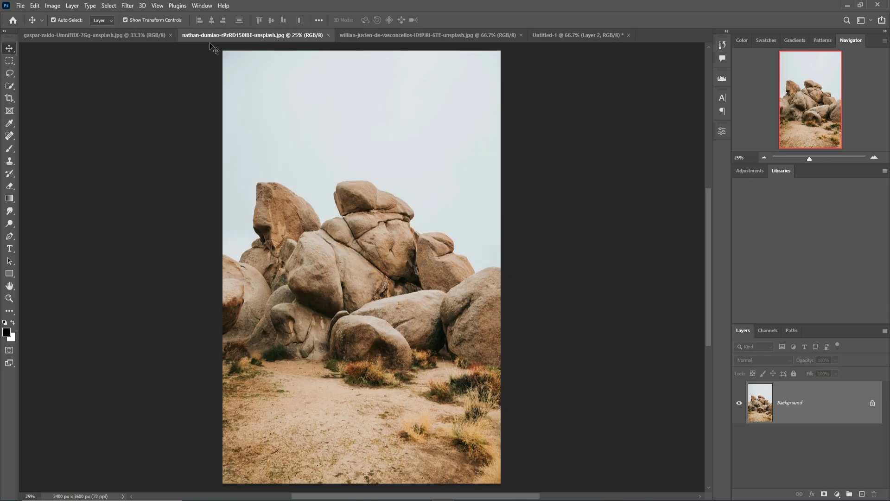
click(112, 37)
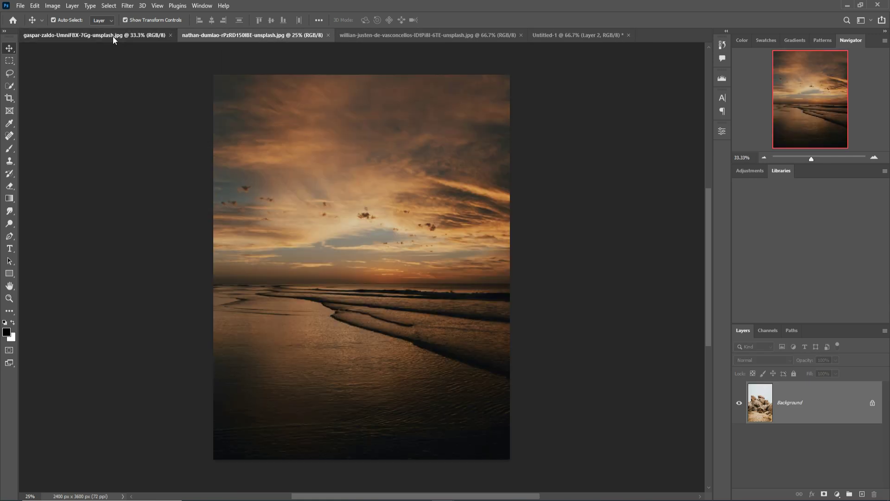
click(9, 64)
drag(215, 74, 632, 231)
key(v)
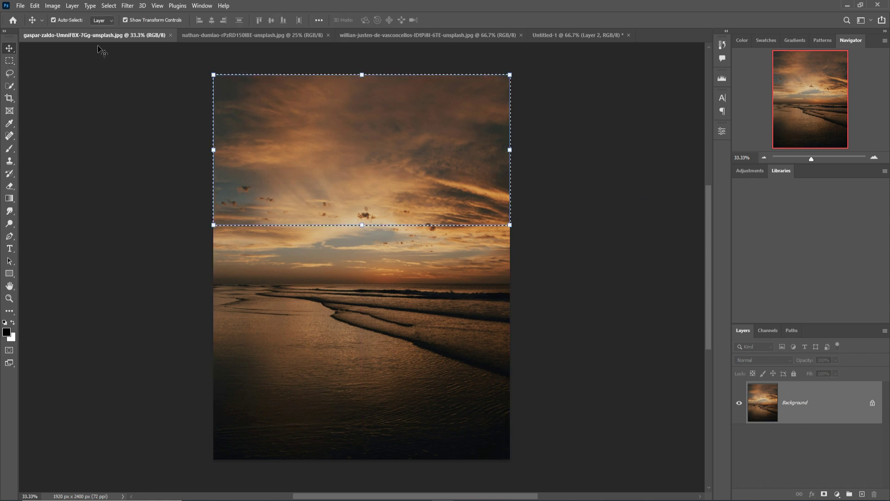
Step: Float the sunset photo's window and copy the selected sky into Untitled-1 as a new layer
drag(100, 35, 601, 79)
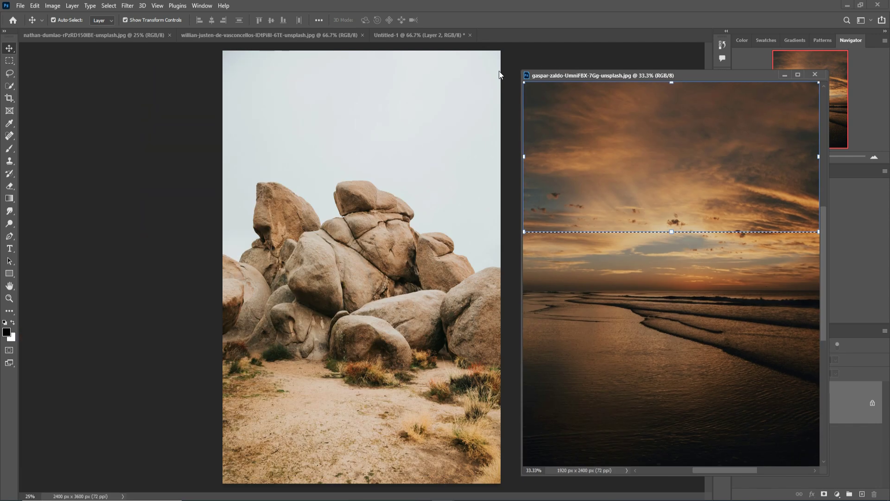
click(407, 35)
drag(691, 132, 302, 159)
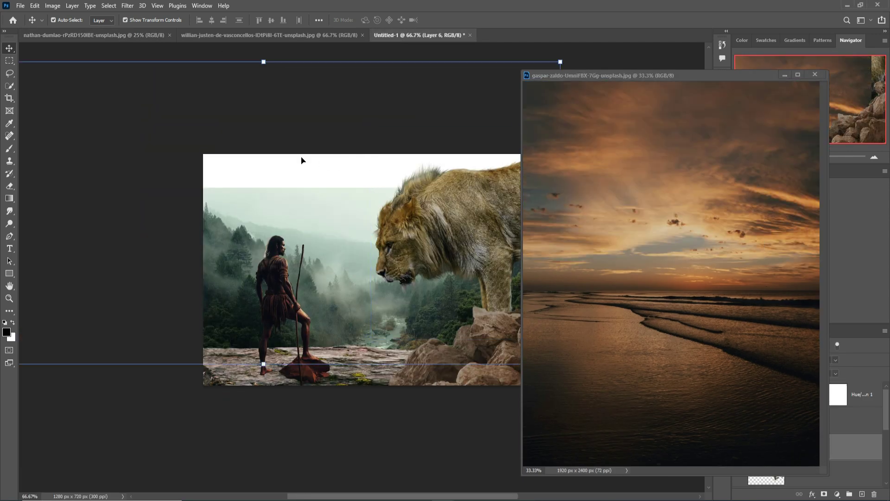
Step: Minimize the sunset photo's window, scale the sky layer down to the canvas width and align it with the canvas's upper edge
click(784, 75)
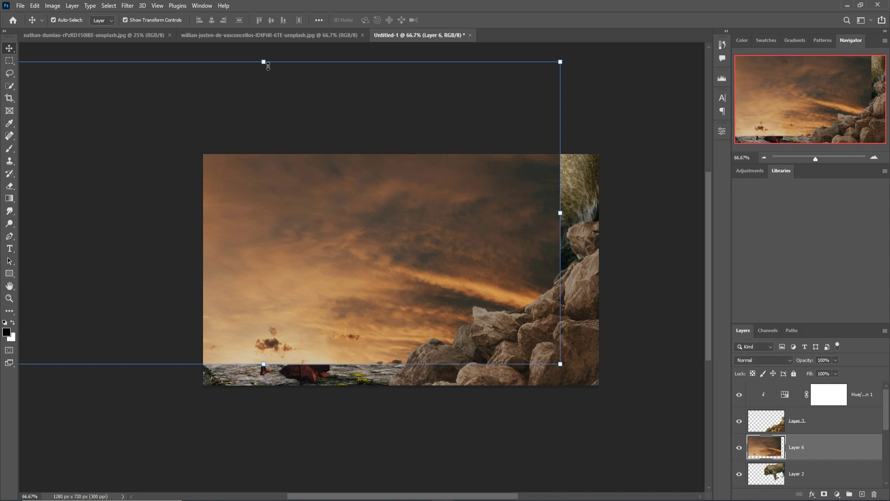
drag(264, 62, 266, 154)
drag(350, 178, 353, 178)
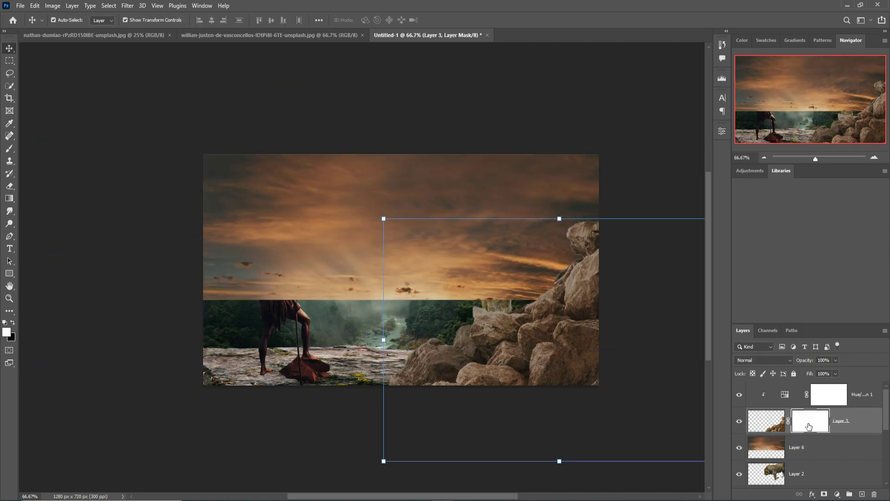
Step: Set up the Brush tool with black as the foreground colour and 47% opacity
click(10, 148)
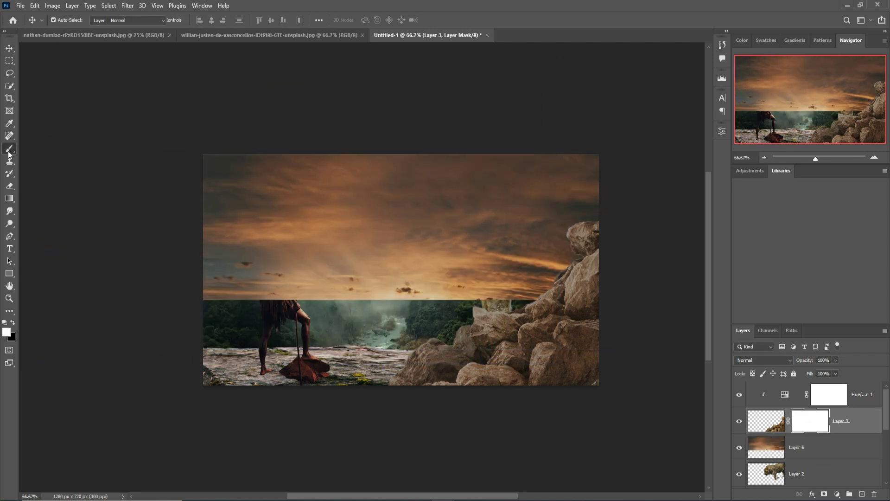
click(13, 324)
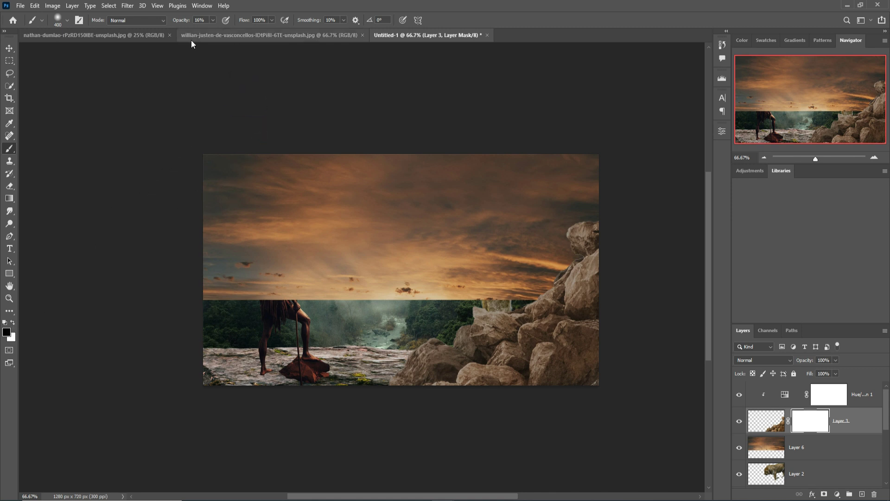
click(213, 20)
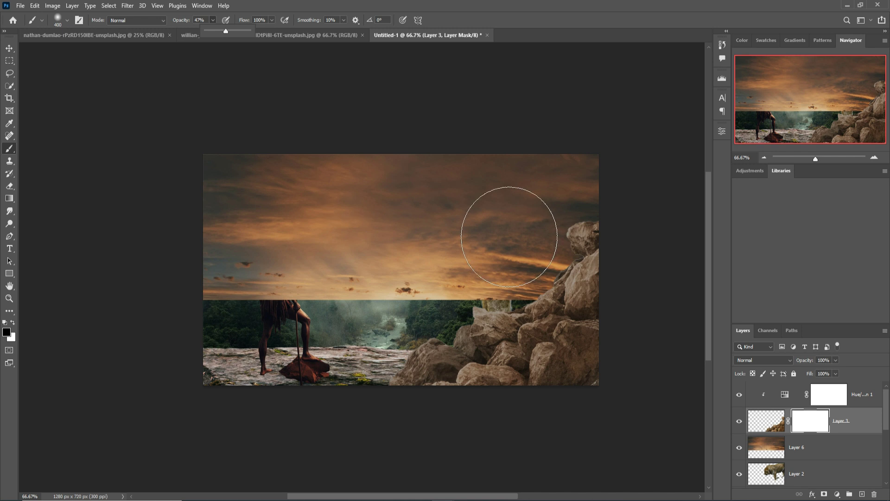
click(441, 378)
click(441, 378)
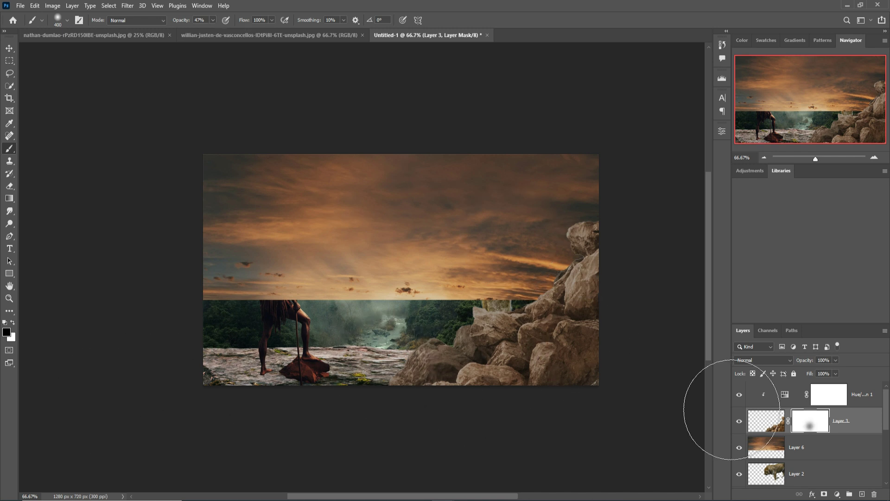
key(ctrl+z)
Step: Add a layer mask to the sunset sky layer, paint out its lower-left area and place the layer directly above the forest layer
click(804, 445)
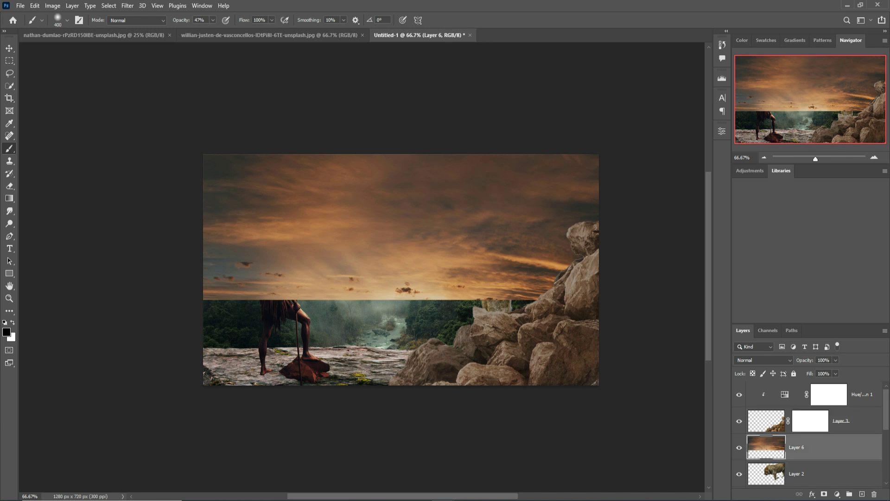
click(824, 494)
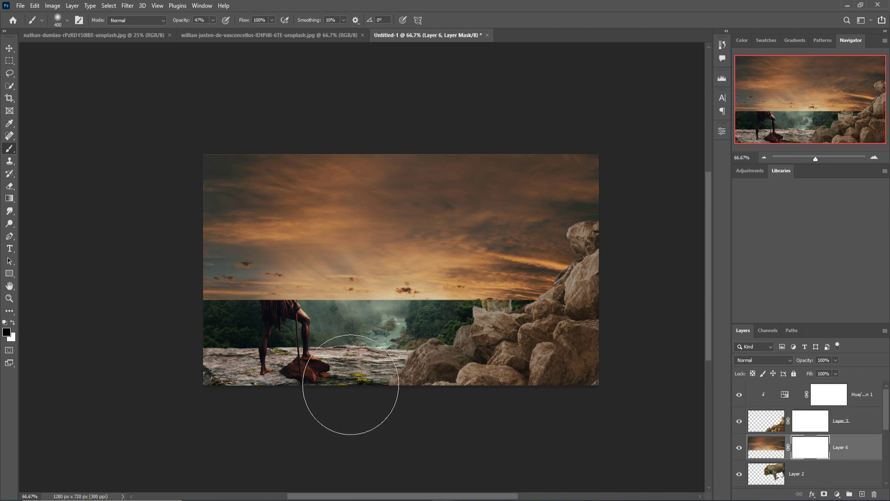
click(341, 324)
drag(362, 379, 298, 377)
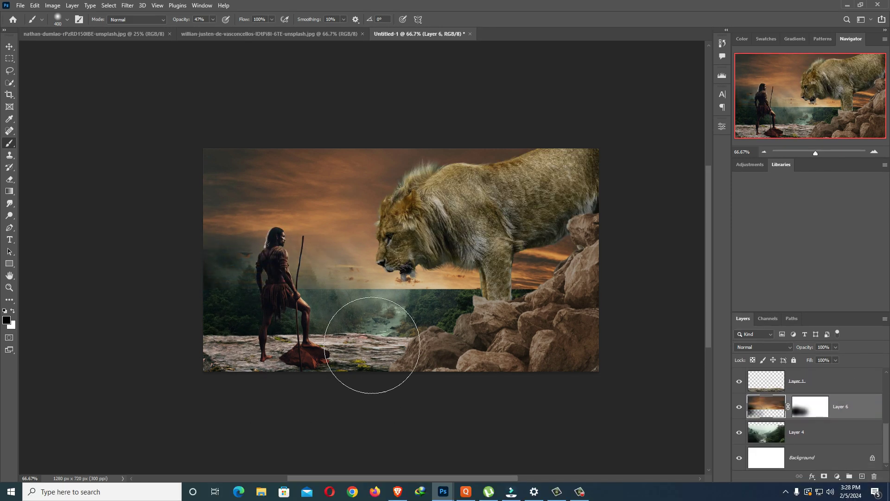
mouse_move(372, 345)
mouse_down()
mouse_move(435, 360)
mouse_move(408, 302)
mouse_up()
key(ctrl+z)
key(ctrl+z)
key(ctrl+z)
key(ctrl+z)
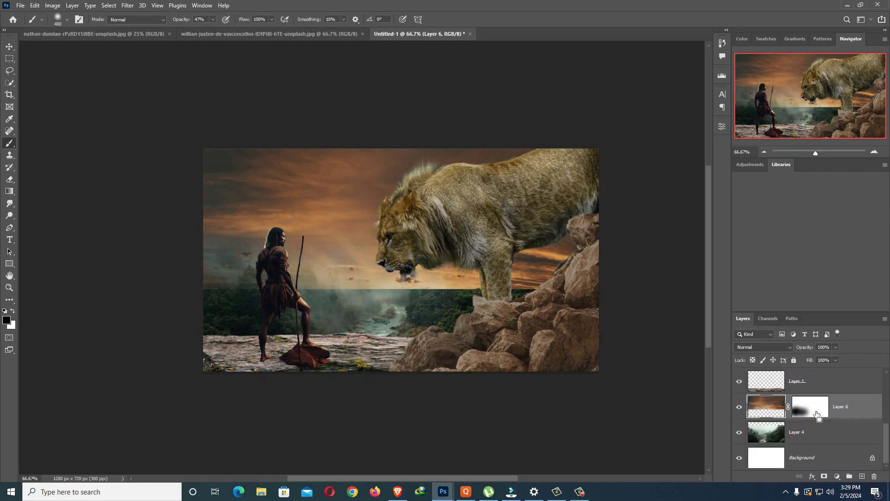
Step: Paint black across the lower part of the sky layer's mask to blend the sunset into the misty forest
click(817, 414)
mouse_move(258, 338)
mouse_down()
mouse_move(458, 378)
mouse_move(569, 346)
mouse_move(604, 319)
mouse_move(534, 359)
mouse_up()
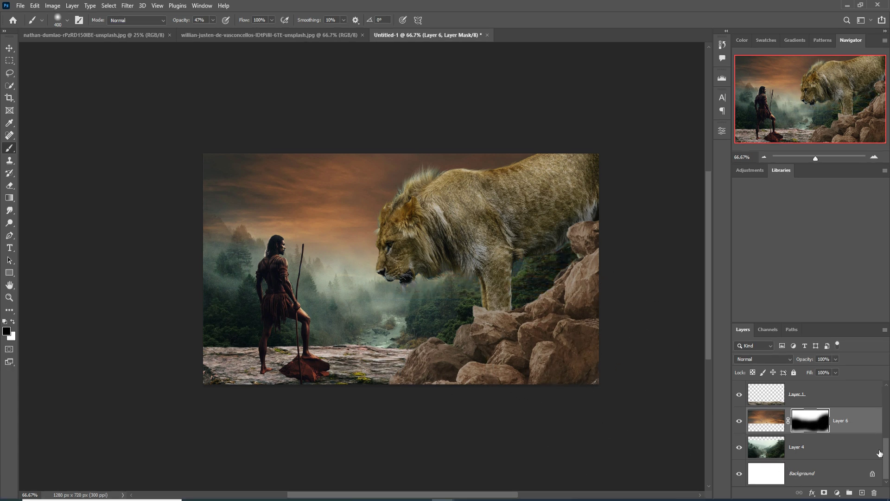
Step: Add a Curves adjustment layer clipped to the rock ledge layer
scroll(830, 447, up, 1)
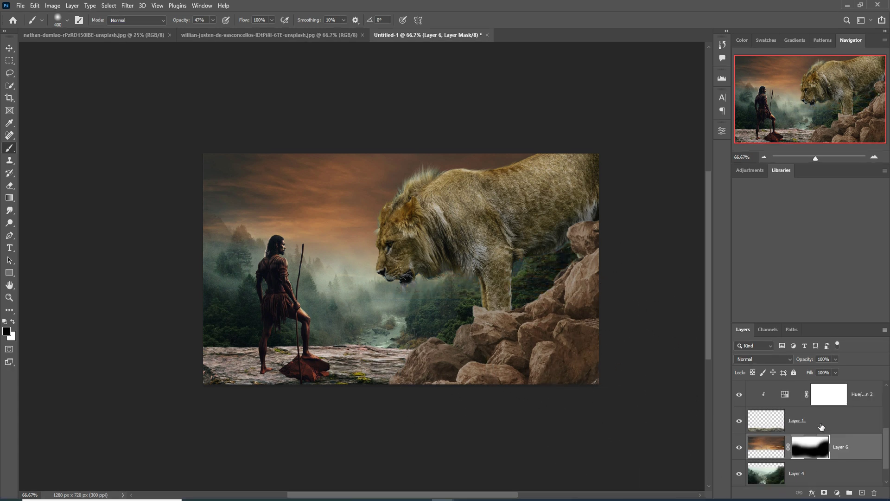
click(820, 423)
click(839, 491)
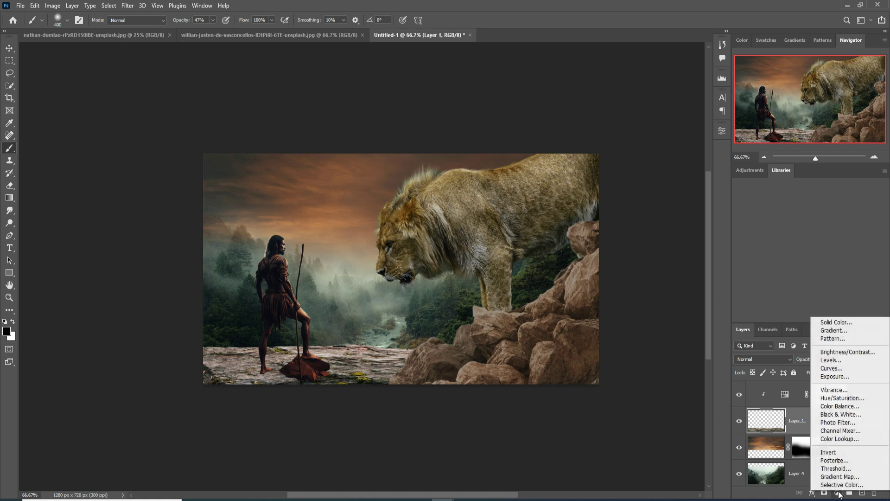
click(830, 377)
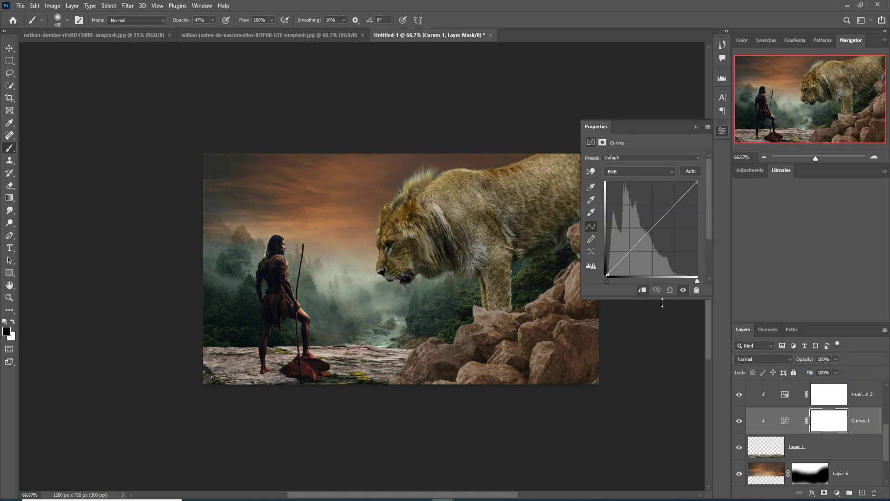
Step: Darken the rock ledge with its curve and add a clipped Color Balance layer shifting its midtones toward red and blue
drag(656, 231, 666, 242)
click(696, 127)
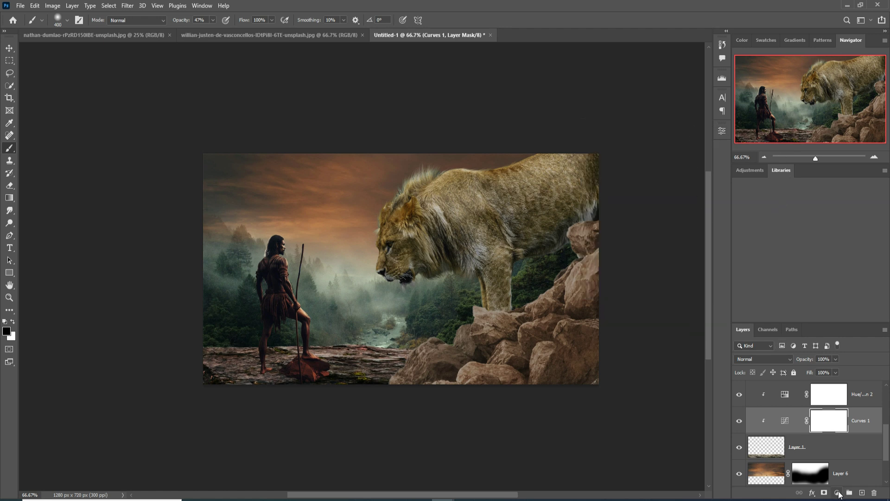
click(837, 492)
click(834, 406)
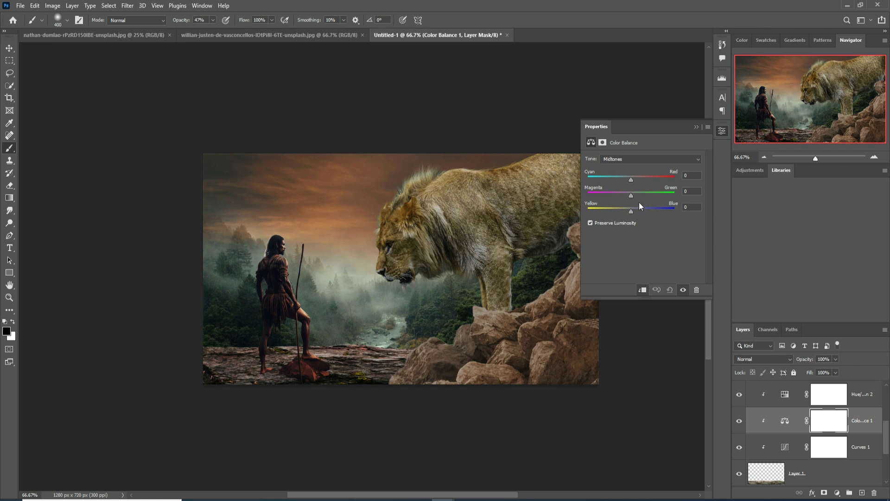
drag(630, 180, 632, 180)
drag(641, 180, 640, 179)
drag(630, 212, 637, 213)
click(722, 131)
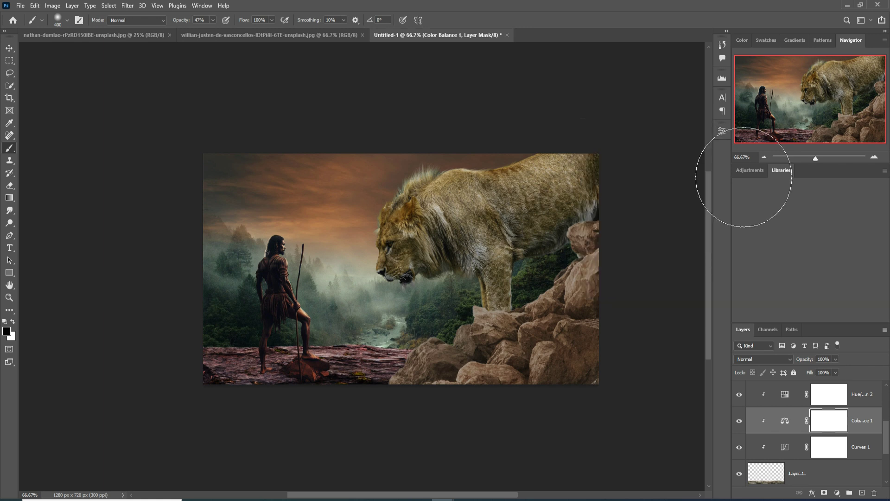
Step: Add a Curves adjustment layer clipped to the rock pile layer and lower the curve to darken the rocks
scroll(860, 439, down, 2)
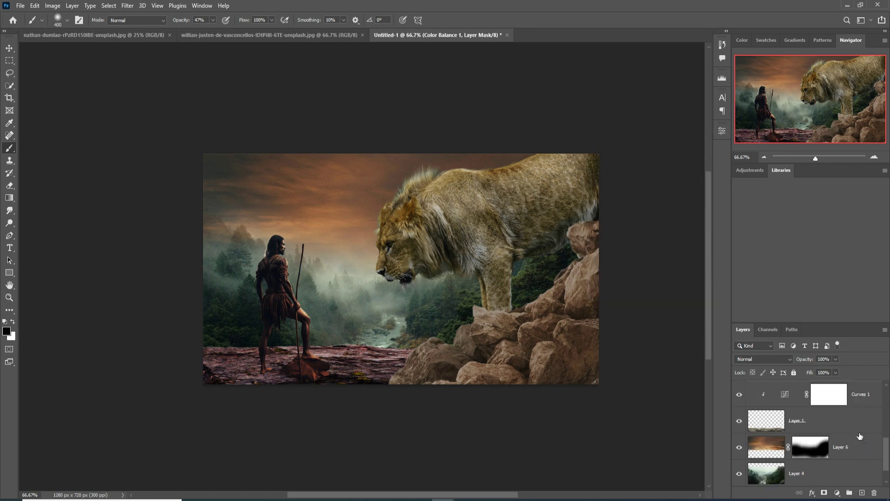
click(9, 48)
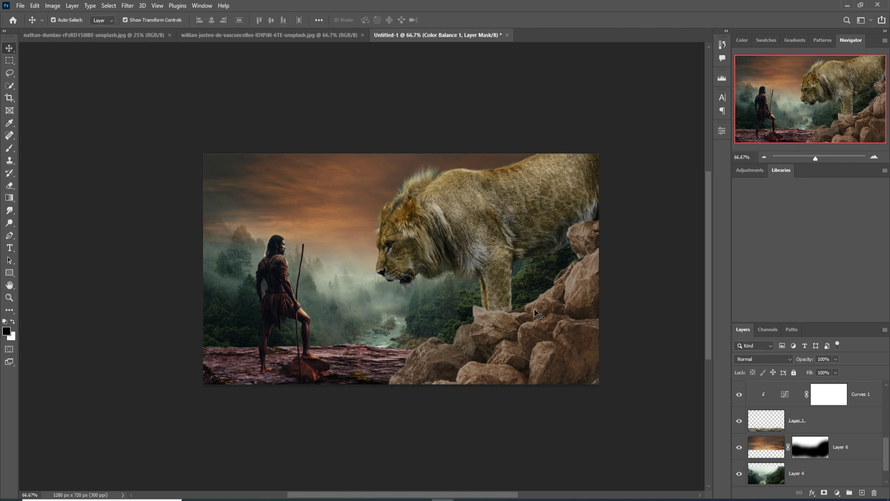
click(537, 340)
scroll(863, 421, up, 1)
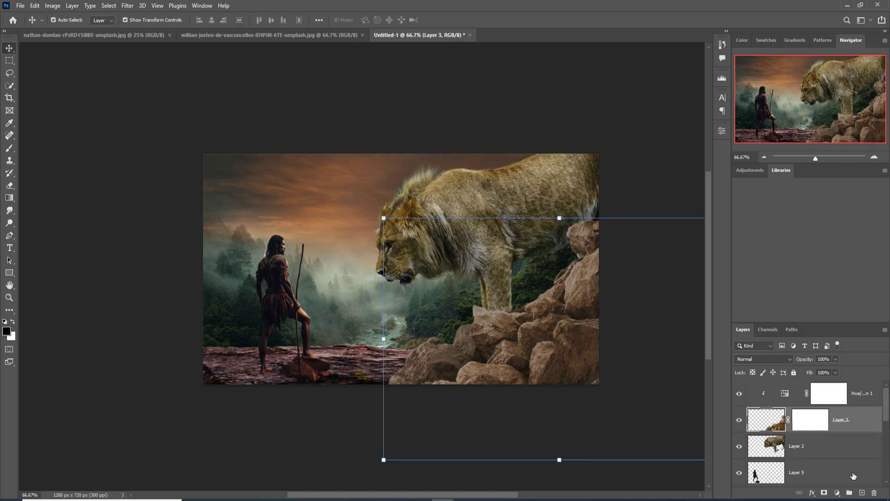
click(837, 493)
click(834, 408)
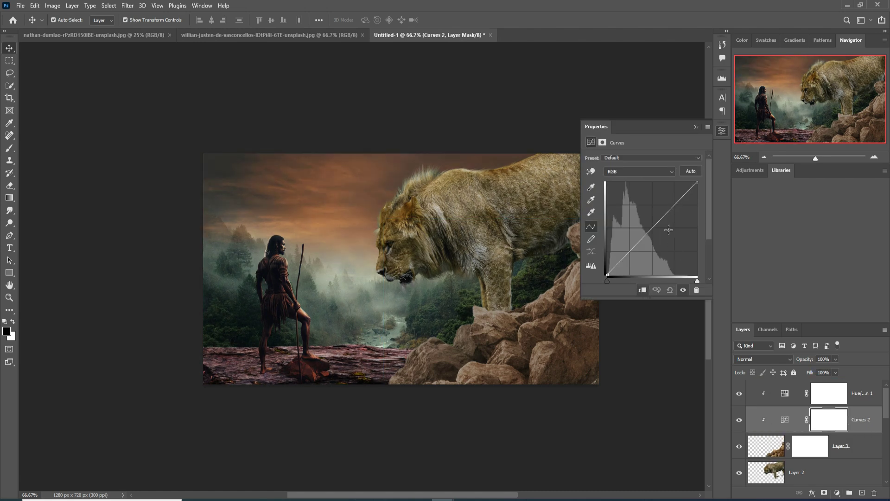
drag(669, 230, 668, 237)
click(697, 127)
Step: Add a clipped Color Balance layer to the rock pile with midtones at red +16 and blue +12
click(837, 492)
click(846, 411)
drag(631, 179, 638, 180)
drag(631, 211, 637, 212)
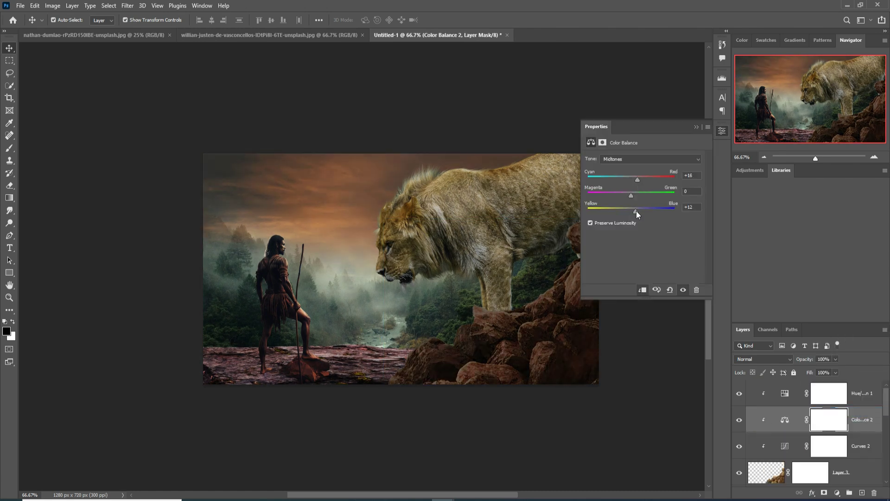
click(696, 126)
Step: Add a Curves adjustment layer clipped to the lion layer and lower the curve slightly to darken the lion
click(509, 222)
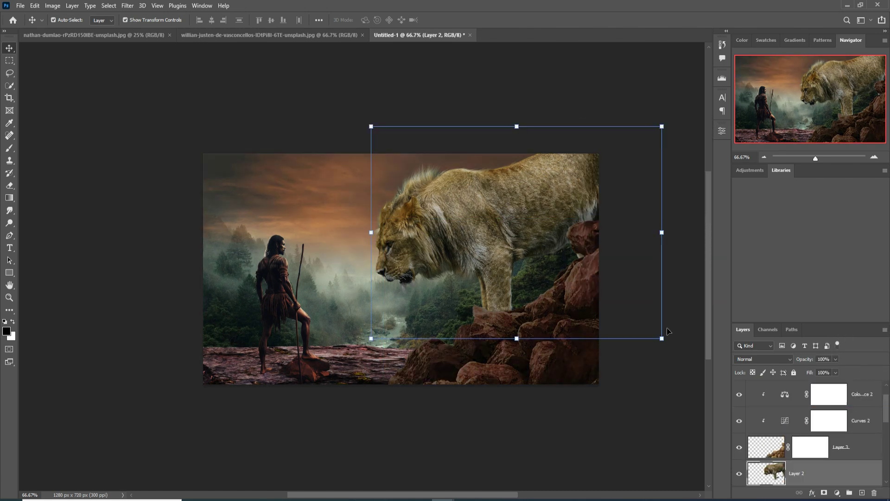
click(838, 491)
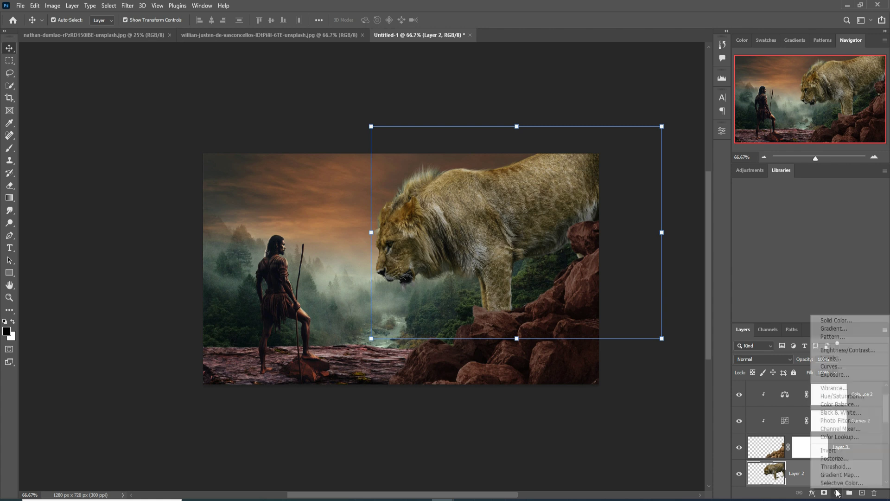
click(841, 404)
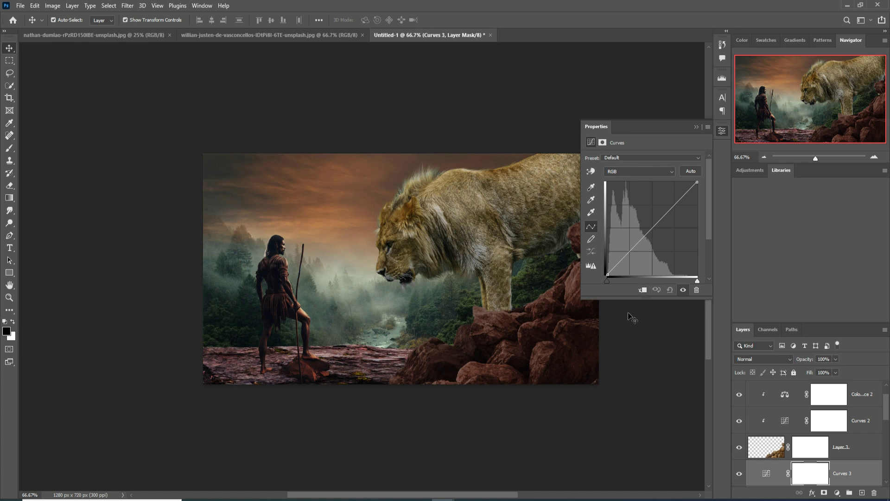
click(644, 290)
drag(655, 224, 666, 232)
click(722, 131)
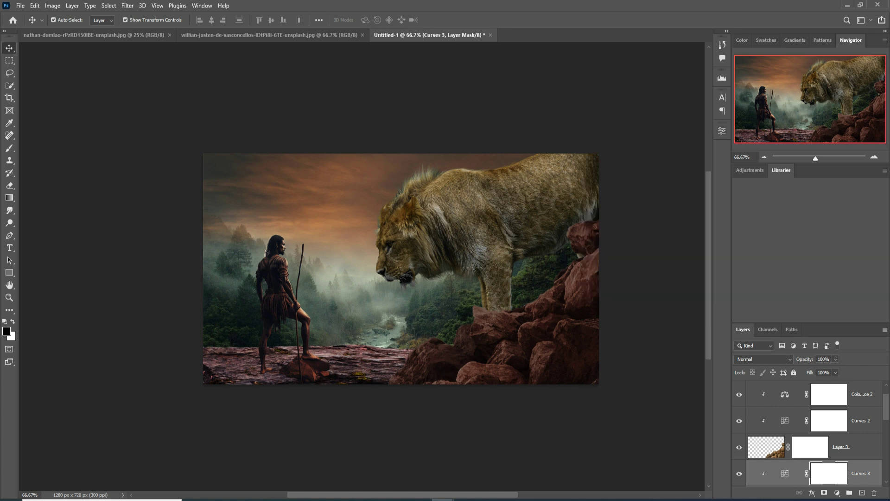
Step: Add a Color Balance layer clipped to the lion and shift its midtones toward red
click(836, 492)
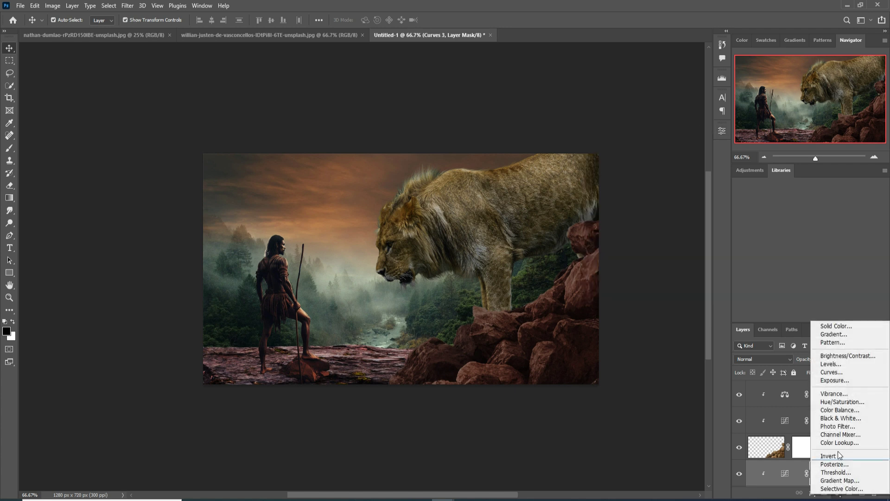
click(837, 410)
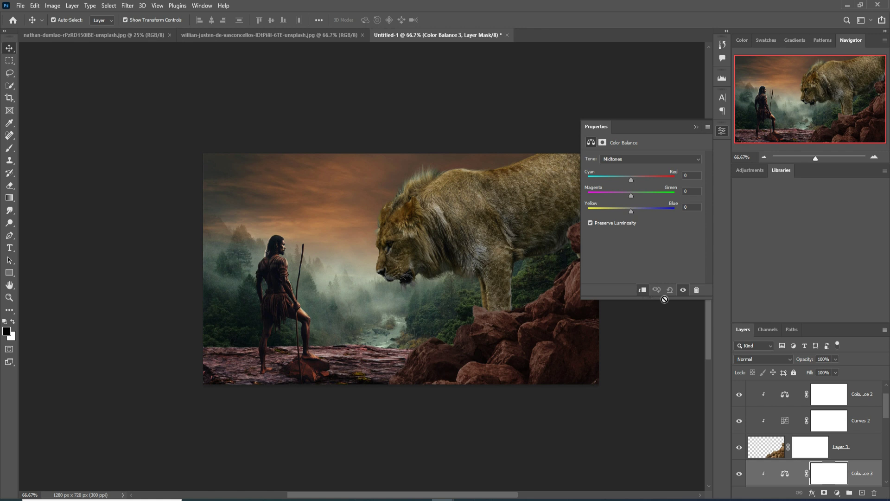
drag(631, 179, 644, 205)
click(696, 127)
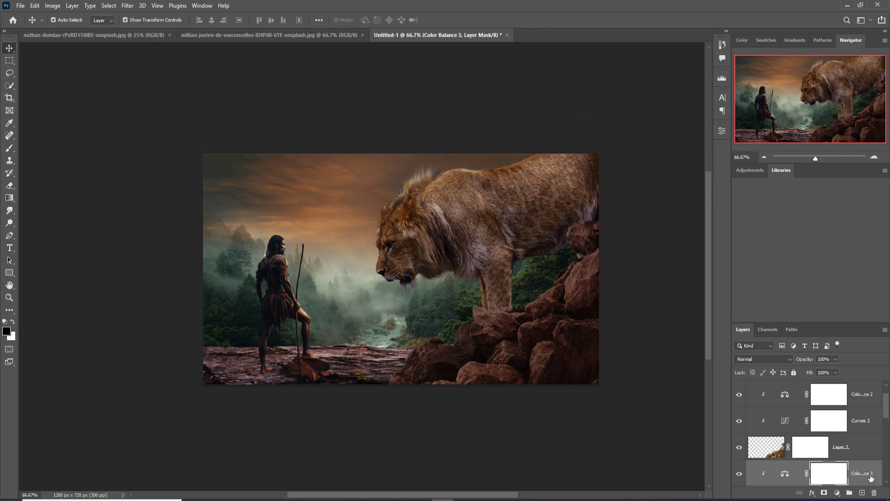
Step: Pull the lion's existing curve further down to darken the lion more
scroll(833, 463, down, 1)
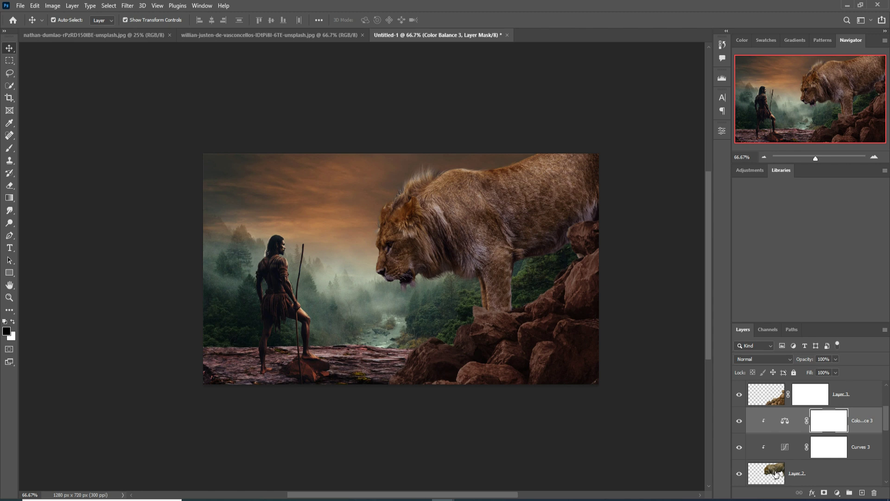
click(808, 474)
double_click(784, 447)
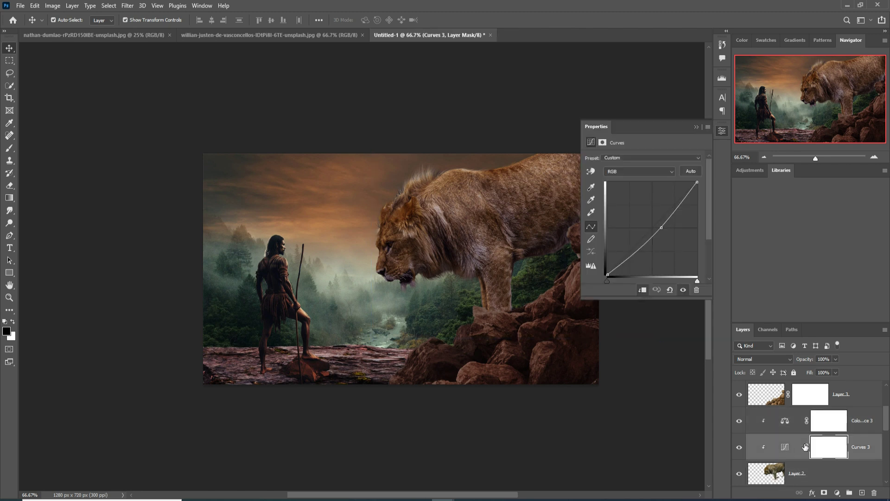
drag(662, 227, 672, 237)
click(696, 126)
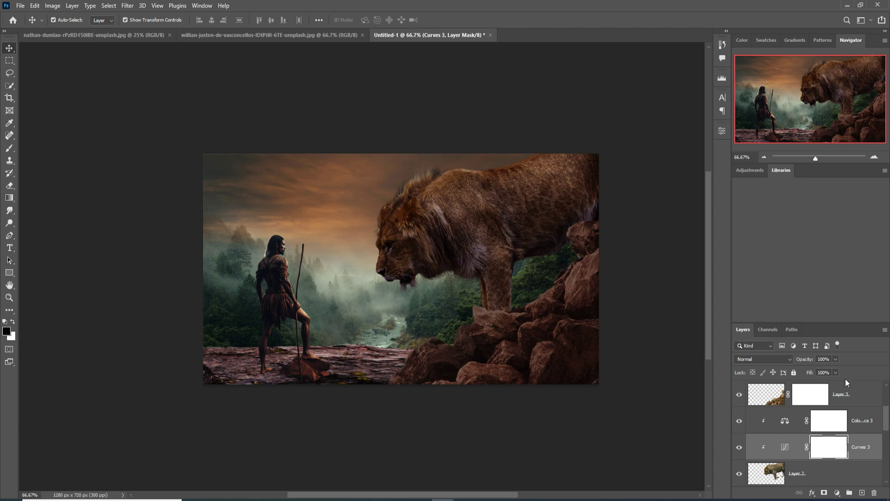
Step: Add a Color Balance layer clipped to the forest layer and set its midtones to red +40
scroll(863, 413, down, 5)
scroll(865, 415, down, 2)
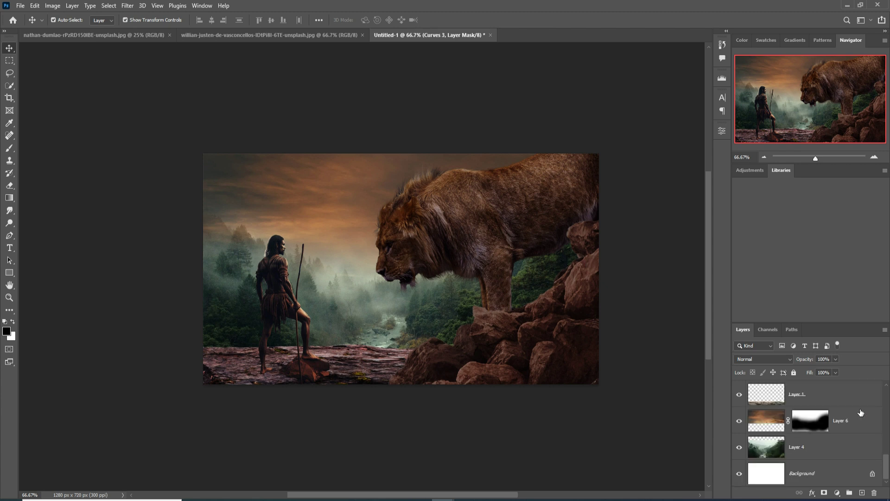
click(820, 452)
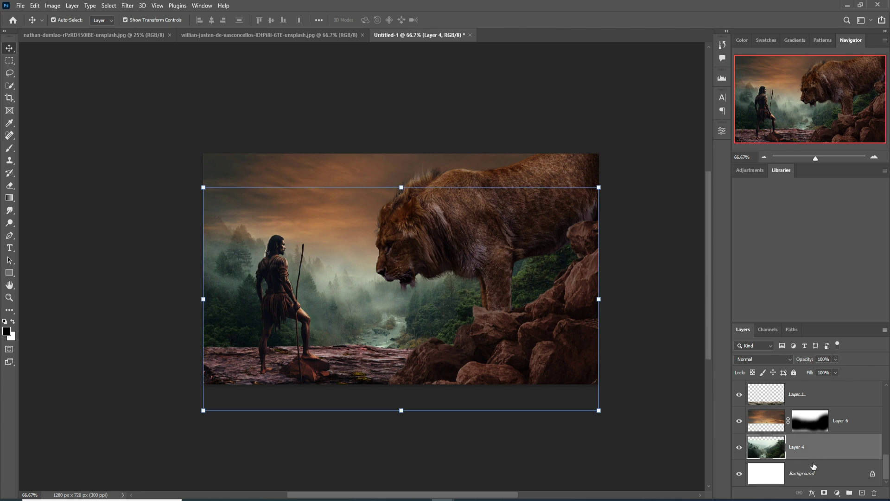
click(836, 492)
click(844, 407)
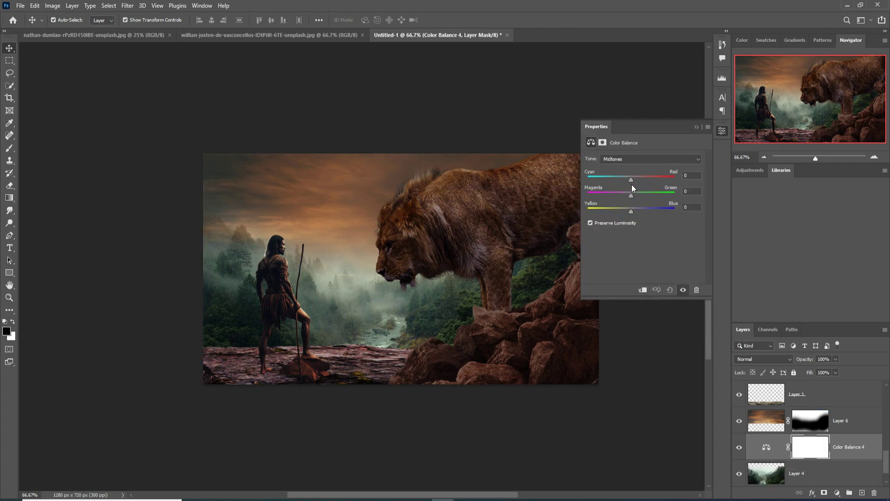
click(643, 290)
drag(630, 180, 649, 177)
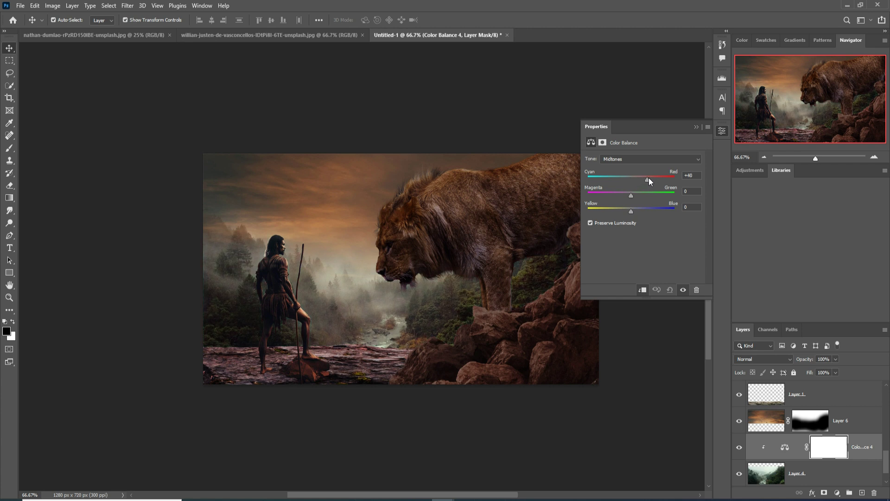
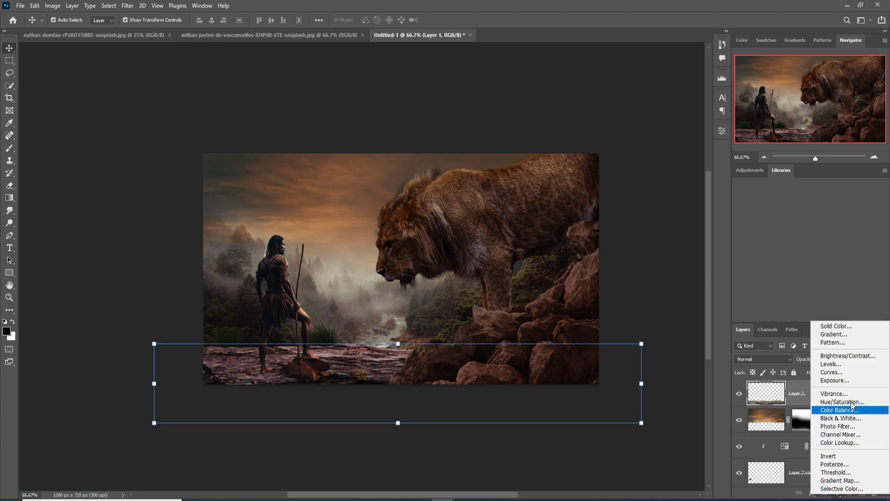
Step: Darken the rock ledge and the lion with clipped Exposure layers, setting the lion's offset to -0.0083
click(845, 381)
click(642, 289)
drag(643, 182, 646, 202)
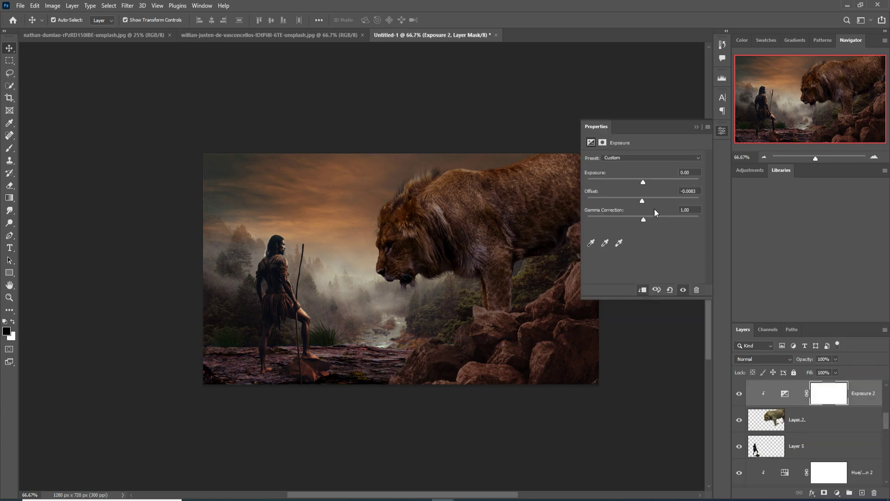
Step: Add a new layer beneath the man and paint a soft black shadow under his feet with a small brush at 10% opacity
scroll(826, 433, down, 1)
scroll(827, 434, down, 1)
click(862, 420)
click(862, 493)
key(b)
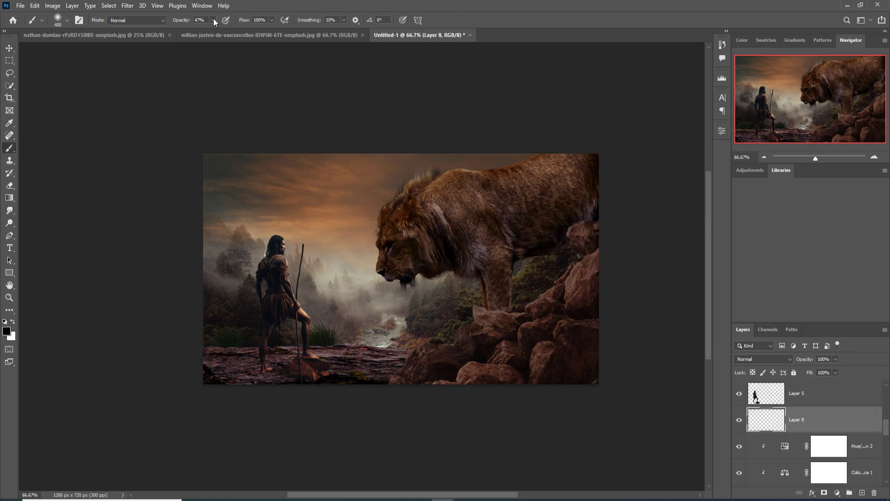
key(bracketleft)
key(bracketleft)
key(bracketleft)
key(bracketleft)
key(bracketleft)
key(bracketleft)
key(bracketleft)
key(bracketleft)
key(bracketleft)
key(bracketleft)
key(bracketleft)
key(bracketleft)
key(bracketleft)
key(bracketleft)
key(bracketleft)
mouse_move(248, 379)
mouse_down()
mouse_move(318, 367)
mouse_move(284, 381)
mouse_up()
Step: Add a new empty layer above the man and clip it to the man's layer
click(825, 394)
click(861, 492)
right_click(835, 421)
click(811, 192)
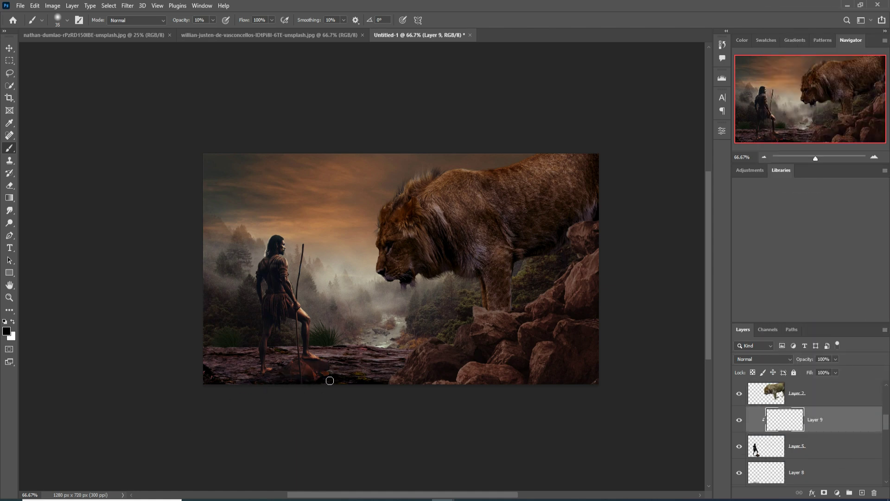
Step: Add an Exposure layer clipped to the man with exposure +0.22 and gamma correction 1.15
click(9, 49)
click(836, 449)
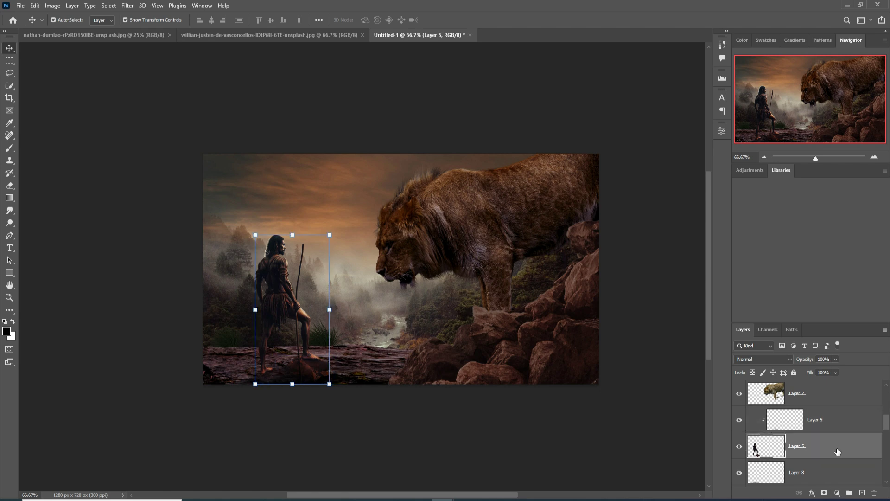
click(837, 492)
click(851, 357)
drag(642, 201, 644, 200)
key(ctrl+z)
drag(643, 182, 646, 181)
drag(643, 221, 638, 223)
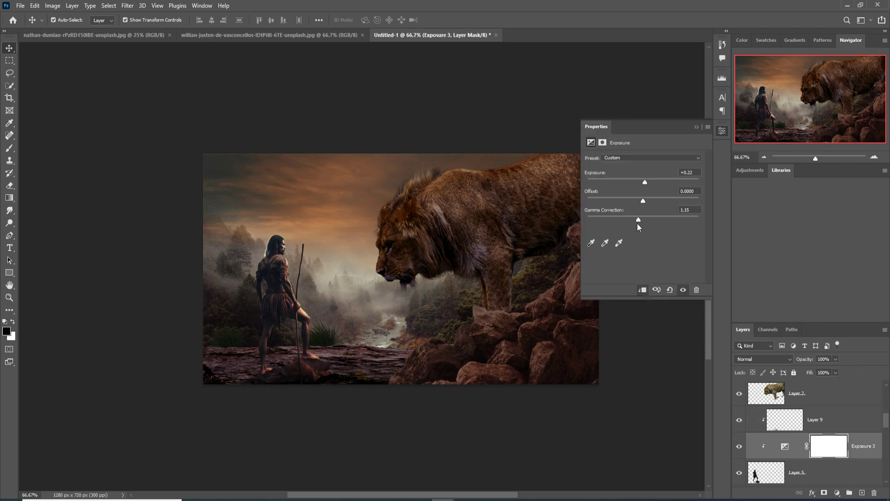
click(696, 126)
Step: Add a layer mask to the man's layer and set up a much smaller brush at 53% opacity for masking
click(815, 472)
click(10, 147)
click(824, 493)
key(ctrl+plus)
key(ctrl+plus)
mouse_move(132, 175)
mouse_down()
mouse_move(512, 244)
mouse_move(455, 276)
mouse_move(446, 309)
mouse_up()
key(bracketleft)
key(bracketleft)
key(bracketleft)
key(bracketleft)
key(bracketleft)
key(bracketleft)
key(bracketleft)
key(bracketleft)
key(bracketleft)
key(bracketleft)
key(5)
key(3)
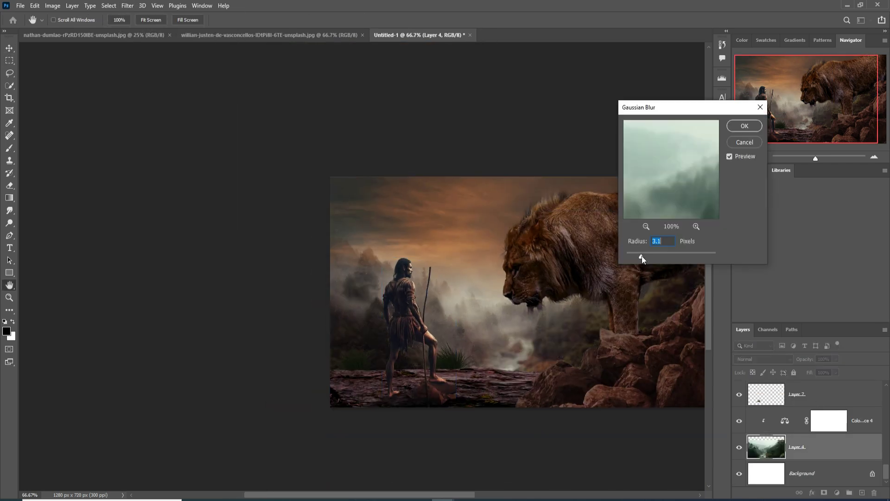
Step: Apply a Gaussian Blur with a 3.1 pixel radius to the forest layer
key(Return)
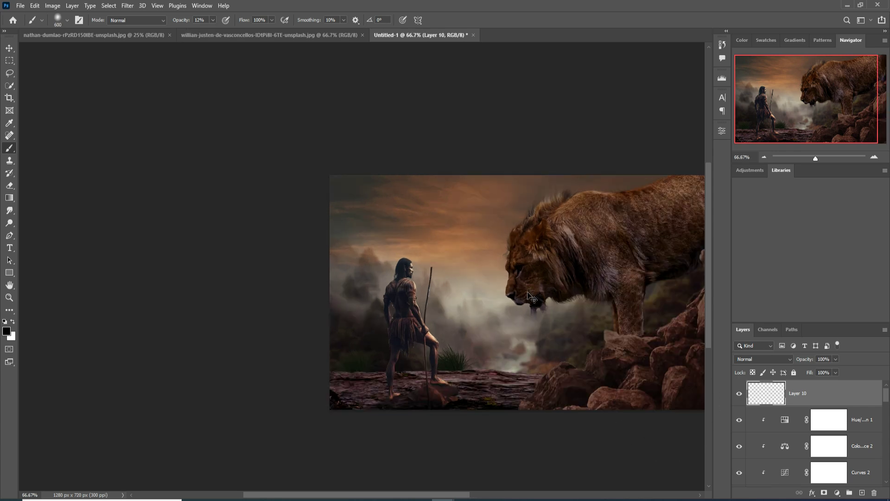
Step: Paint a soft black vignette around the image edges on the new top layer with a large brush at 12% opacity
key(ctrl+plus)
drag(528, 293, 289, 255)
key(bracketleft)
key(bracketleft)
mouse_move(688, 296)
mouse_down()
mouse_move(691, 333)
mouse_move(591, 418)
mouse_up()
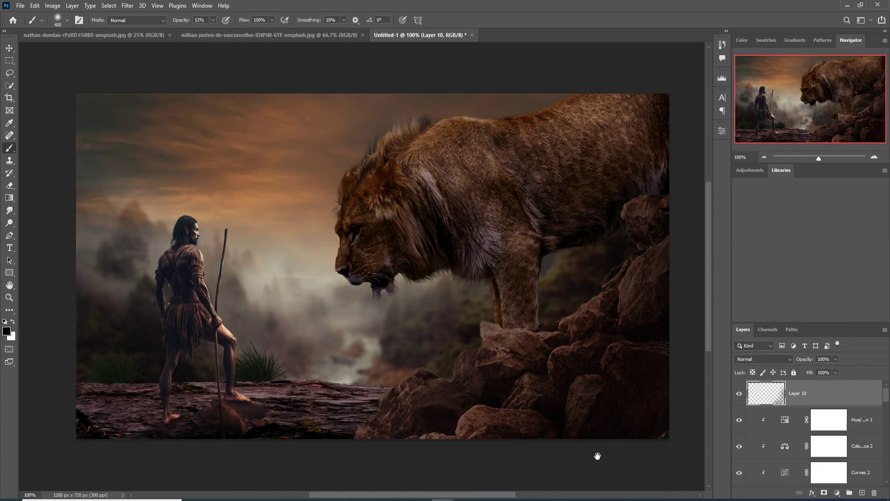
drag(598, 457, 612, 366)
drag(411, 392, 99, 369)
drag(98, 354, 241, 396)
drag(223, 361, 229, 131)
drag(621, 88, 242, 143)
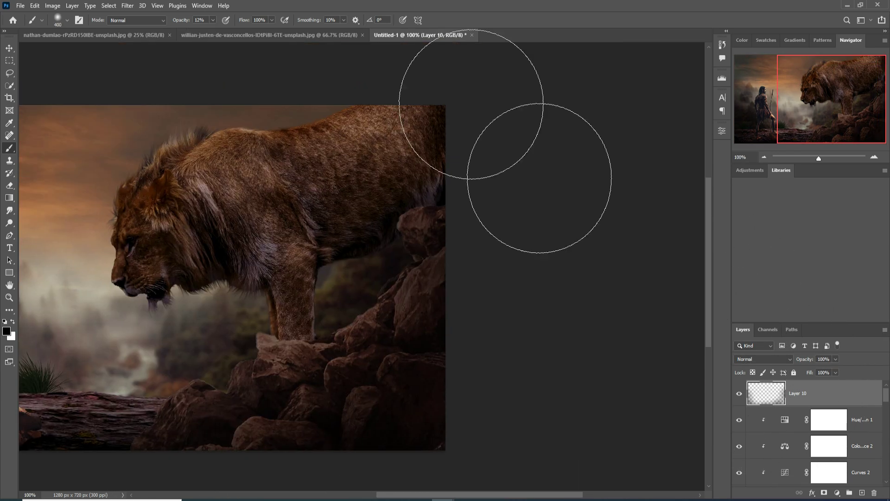
drag(471, 103, 455, 403)
Step: Add an empty layer above the lion's Color Balance adjustment, clip it to the lion and set its blend mode to Linear Dodge (Add)
click(9, 48)
scroll(834, 431, down, 6)
click(855, 421)
click(862, 492)
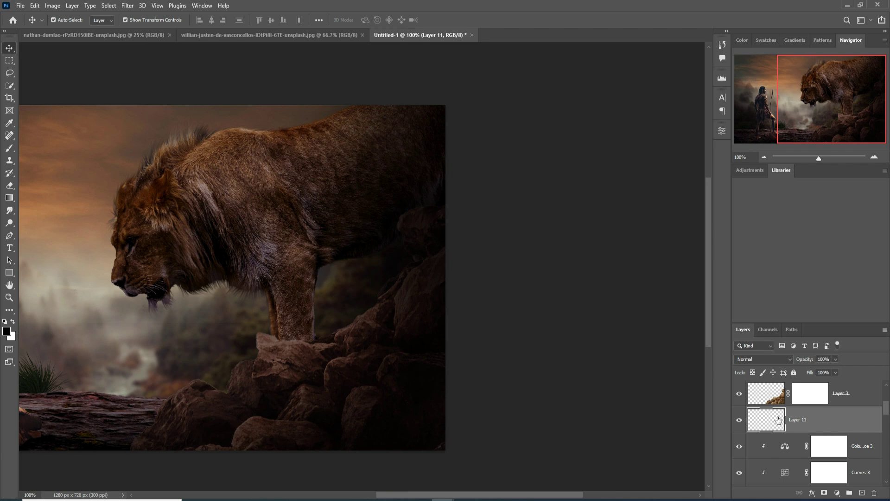
right_click(828, 416)
click(813, 192)
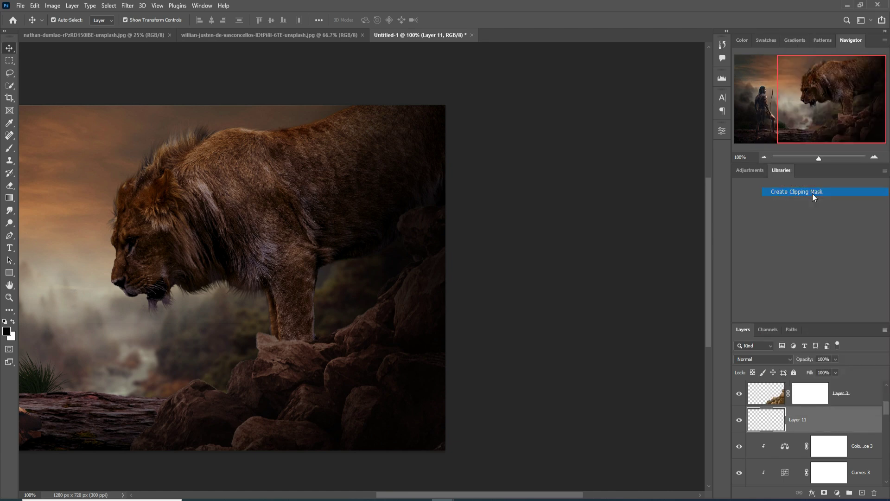
click(779, 357)
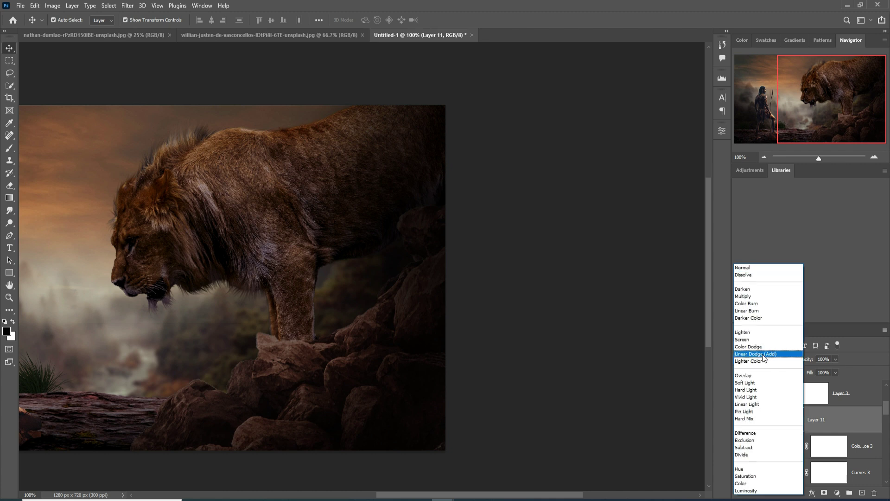
click(778, 355)
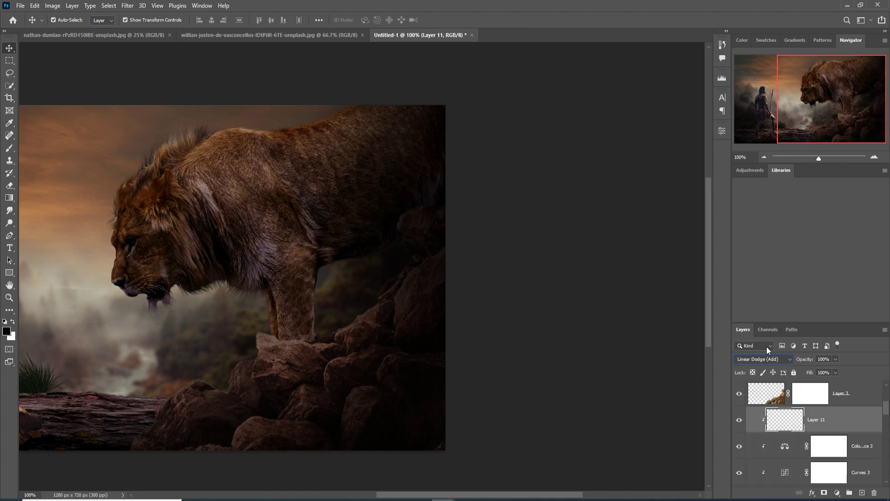
Step: Turn the empty clipped layer into a Solid Color fill in orange fe6703
click(838, 493)
click(823, 324)
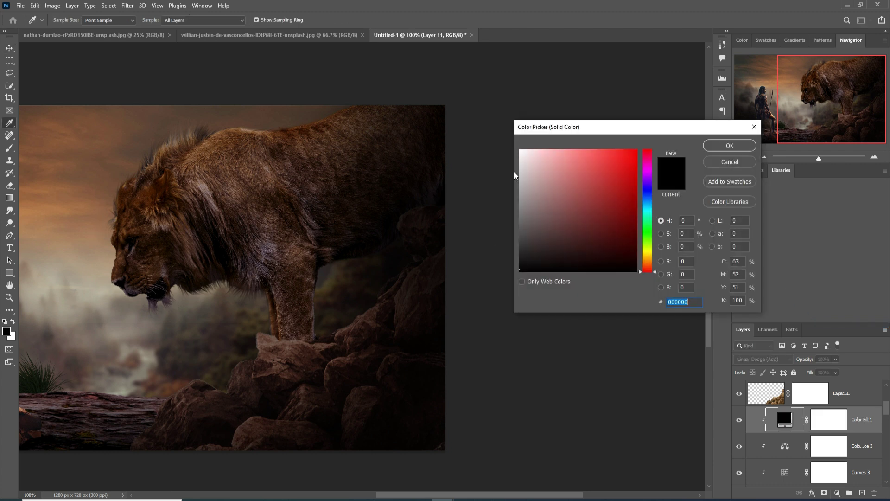
click(649, 259)
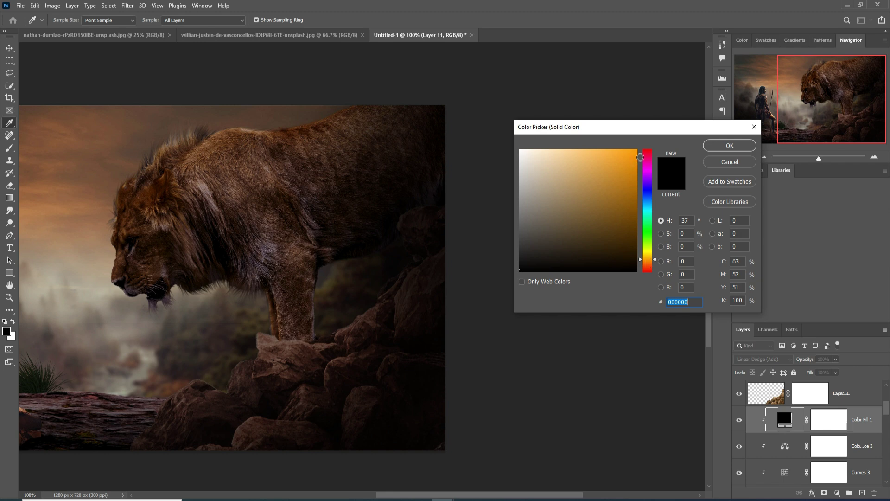
click(636, 151)
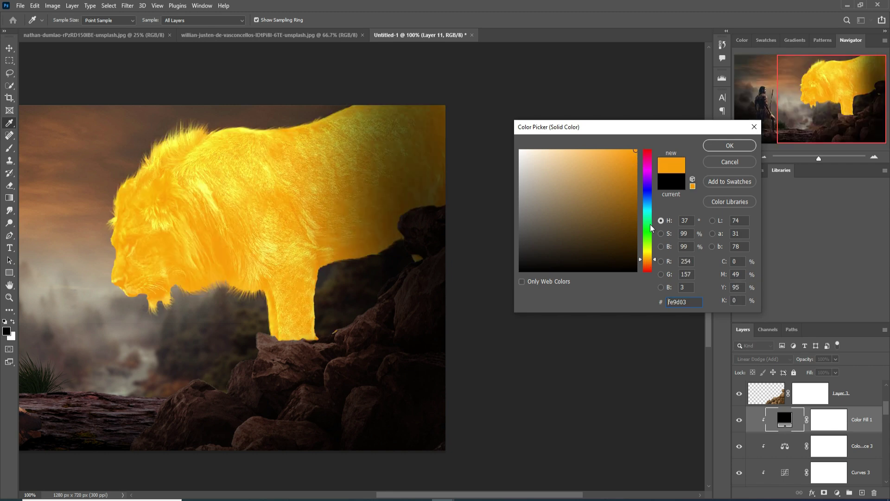
click(656, 257)
drag(656, 259, 658, 265)
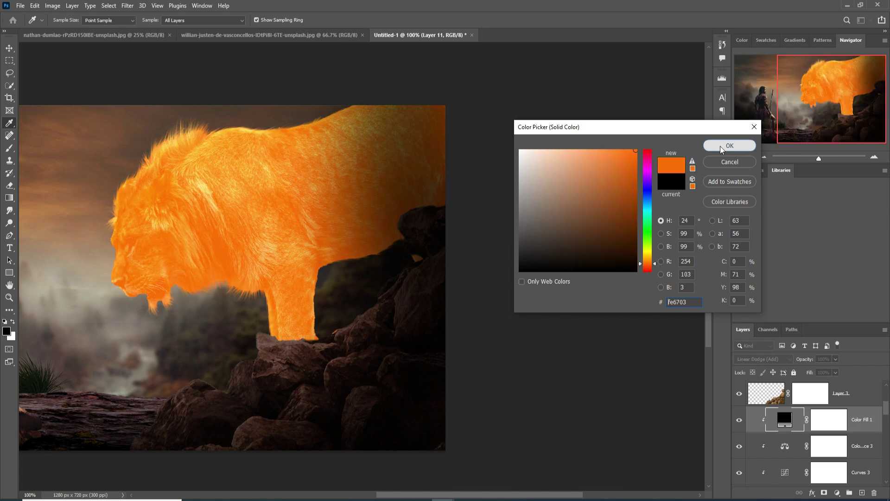
click(726, 145)
Step: Split the Blend If underlying-layer shadow slider of the orange fill to 0 / 47
right_click(788, 420)
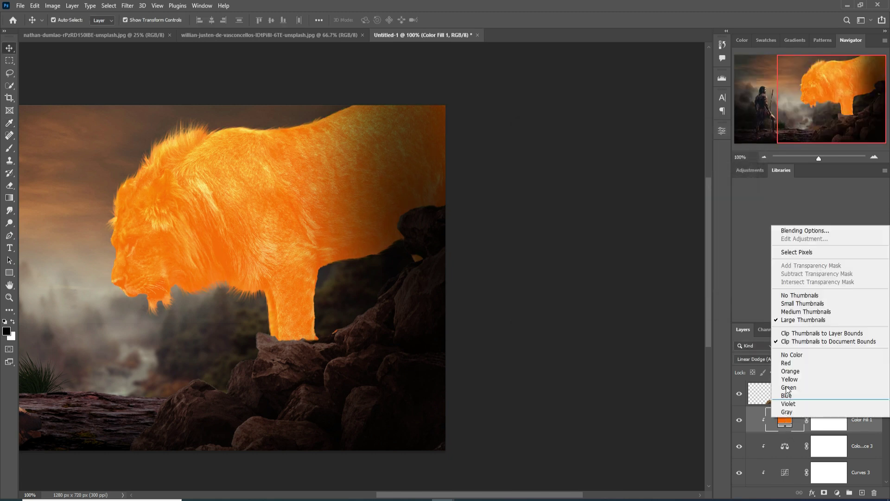
click(789, 231)
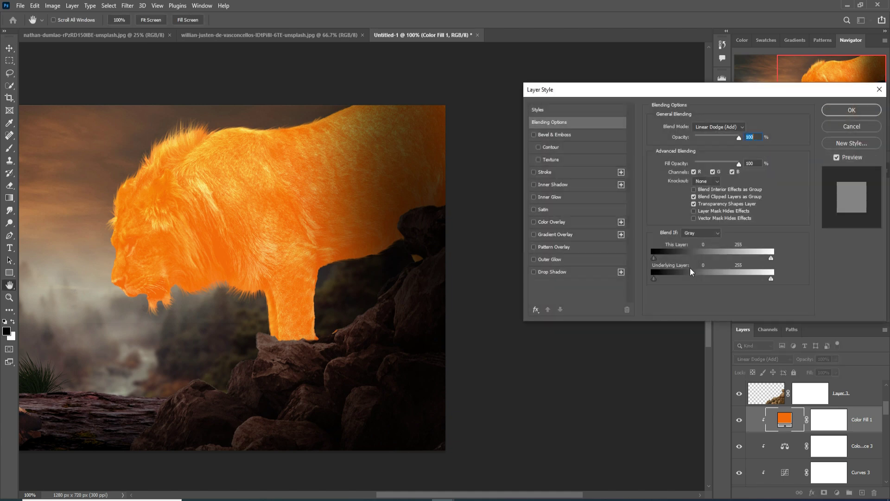
drag(656, 279, 675, 280)
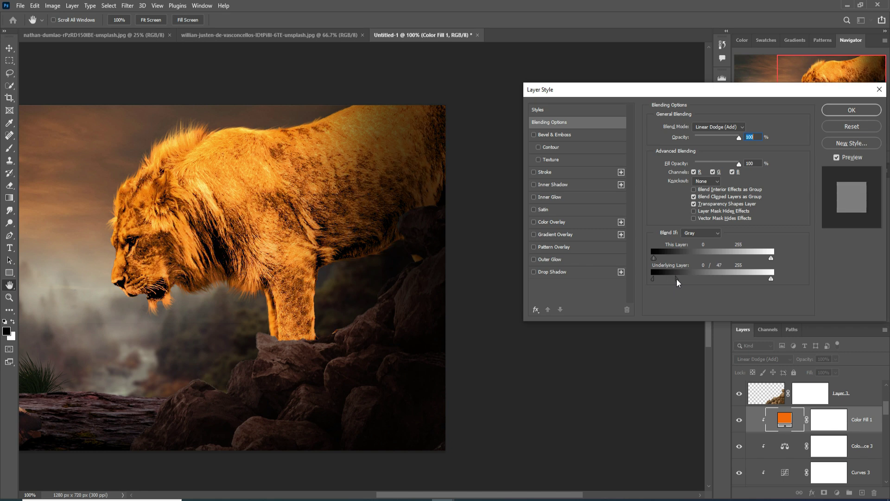
click(852, 111)
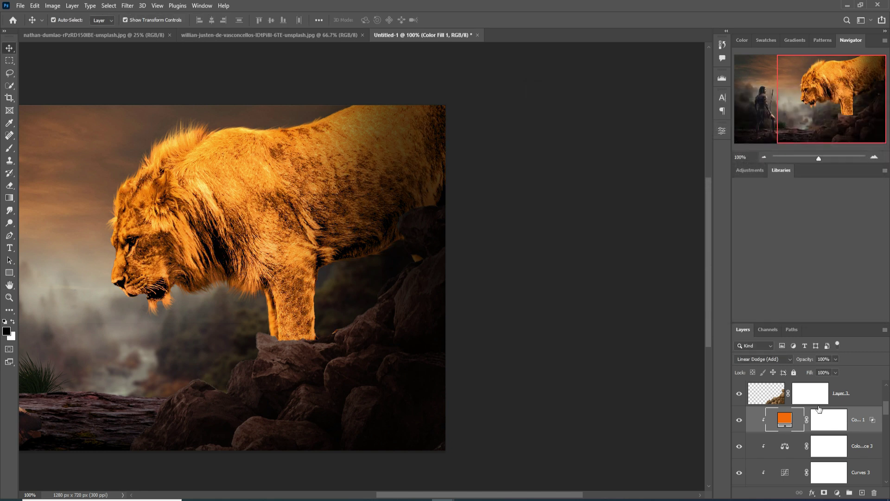
Step: Change the fill colour to the lighter orange fb9a5a and invert its layer mask to black
double_click(789, 420)
drag(611, 161, 597, 153)
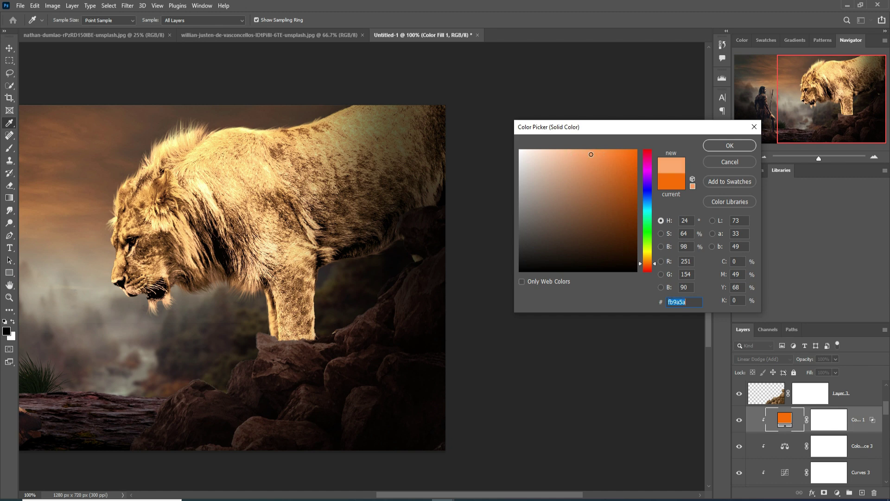
click(723, 146)
click(840, 422)
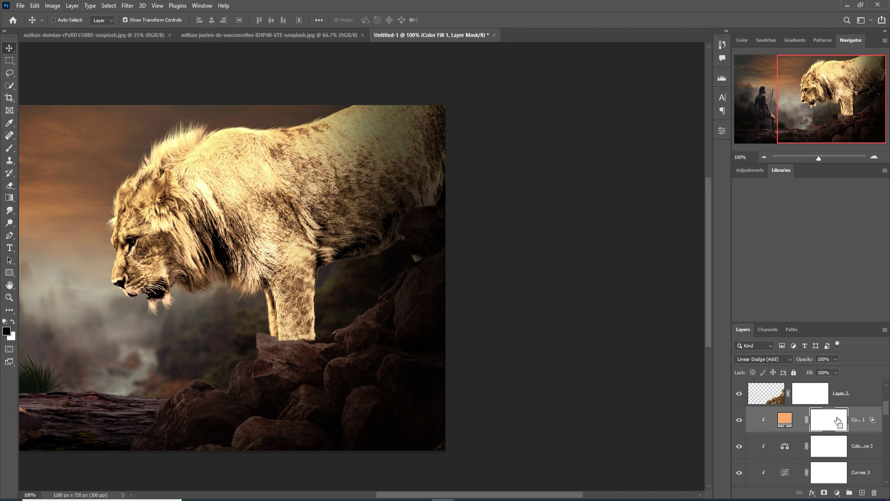
key(ctrl+i)
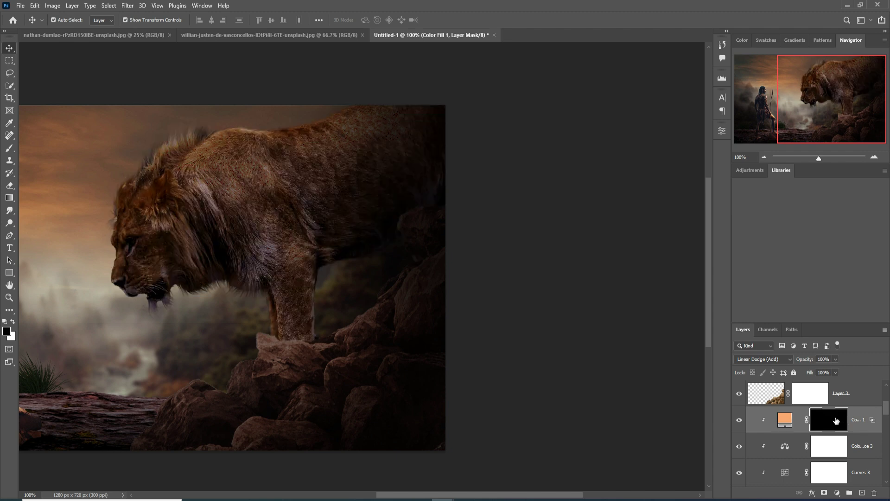
Step: Paint a thin white rim light on the orange fill's mask along the lion's forehead and mane with a small brush at 54% opacity
click(9, 152)
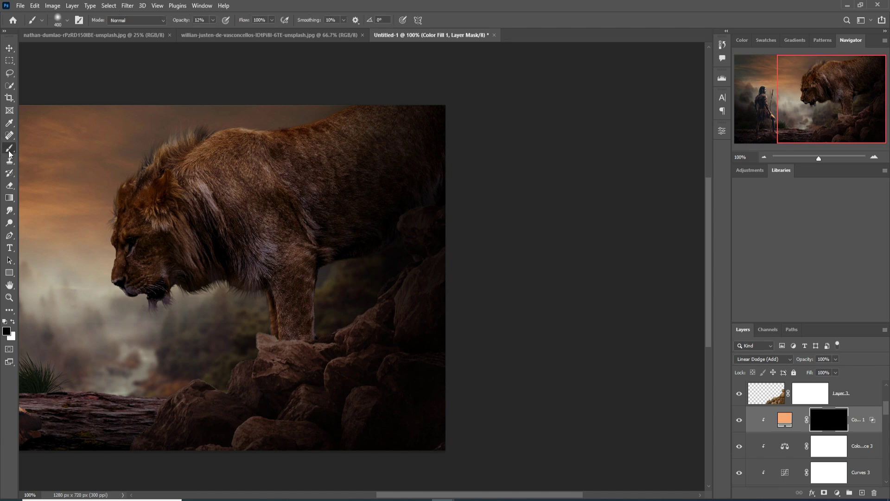
drag(212, 20, 295, 35)
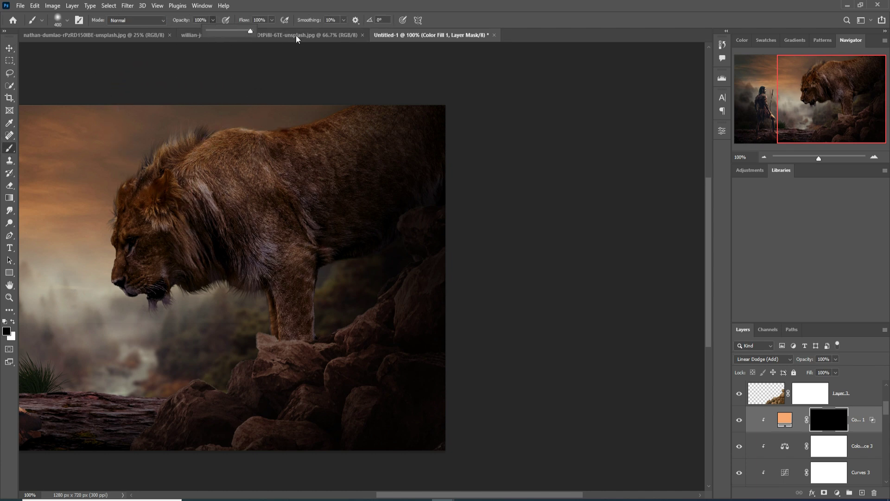
click(14, 323)
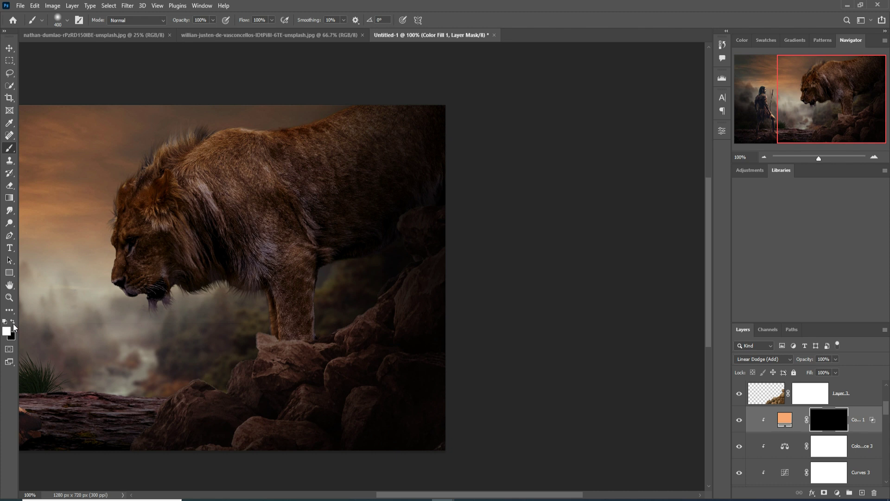
key(bracketleft)
key(bracketleft)
key(bracketleft)
key(bracketleft)
key(bracketleft)
key(bracketleft)
key(bracketleft)
key(bracketleft)
key(bracketleft)
key(bracketleft)
key(bracketleft)
key(bracketleft)
key(bracketleft)
key(bracketleft)
key(ctrl+plus)
key(ctrl+plus)
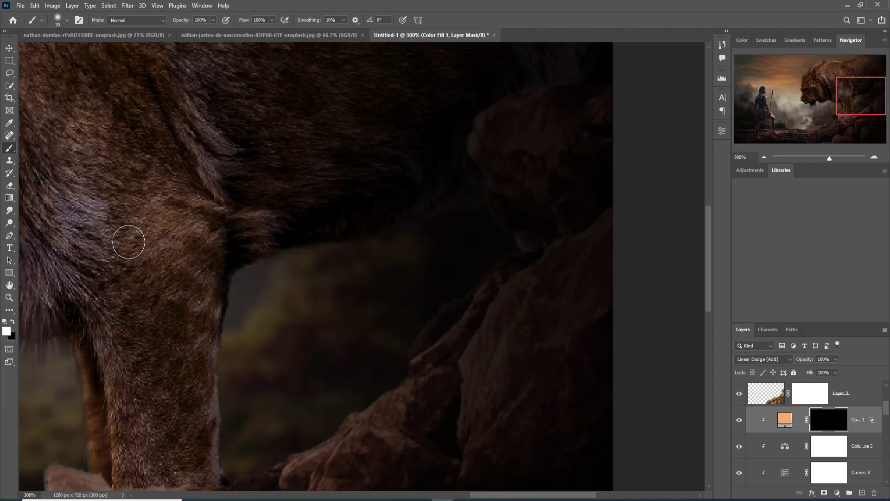
drag(278, 253, 630, 325)
drag(250, 249, 522, 239)
key(bracketleft)
key(bracketleft)
key(bracketleft)
mouse_move(304, 388)
mouse_down()
mouse_move(304, 211)
mouse_move(325, 106)
mouse_move(371, 69)
mouse_up()
key(5)
key(4)
mouse_move(371, 69)
mouse_down()
mouse_move(343, 148)
mouse_move(398, 130)
mouse_move(353, 197)
mouse_up()
drag(364, 167, 404, 99)
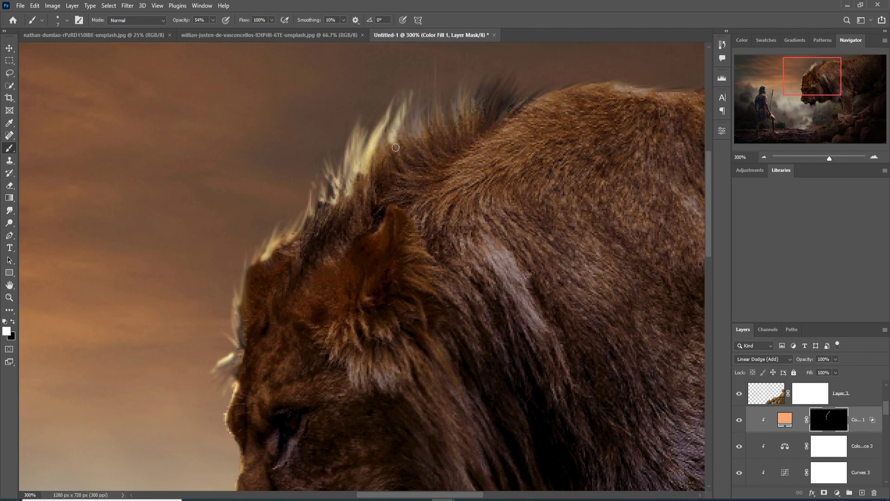
Step: Paint a softer rim light along the lion's face, mane and back with a larger white brush at 30% opacity
drag(213, 20, 201, 35)
key(bracketright)
key(bracketright)
key(bracketright)
key(bracketright)
key(bracketright)
key(bracketright)
key(bracketright)
key(bracketright)
drag(343, 178, 521, 91)
drag(624, 77, 512, 120)
mouse_move(325, 188)
mouse_down()
mouse_move(259, 255)
mouse_move(237, 366)
mouse_up()
mouse_move(232, 398)
mouse_down()
mouse_move(229, 328)
mouse_move(215, 470)
mouse_move(230, 389)
mouse_up()
drag(229, 391, 299, 450)
drag(225, 334, 204, 468)
drag(418, 185, 262, 287)
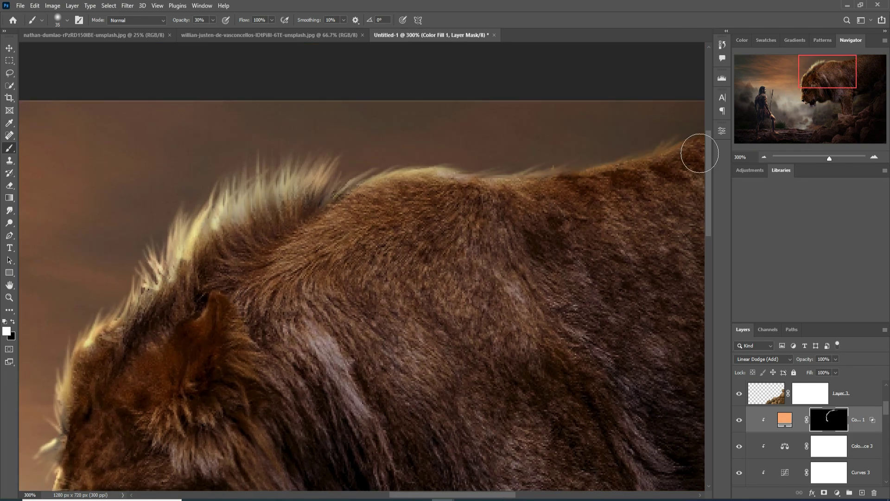
drag(697, 153, 603, 169)
Step: Spread a faint glow below the rim light on the lion's mane and back with a 175 px brush at 18% opacity
drag(214, 19, 208, 29)
key(bracketright)
key(bracketright)
key(bracketright)
key(bracketright)
key(bracketright)
key(bracketright)
key(bracketright)
key(bracketright)
key(bracketright)
key(bracketright)
key(bracketright)
mouse_move(334, 200)
mouse_down()
mouse_move(451, 195)
mouse_move(616, 166)
mouse_up()
drag(371, 231, 487, 209)
Step: Add a Curves layer and a Color Balance layer with midtones -7, +3 and +13, both clipped to the lion
scroll(135, 399, down, 3)
scroll(134, 399, left, 2)
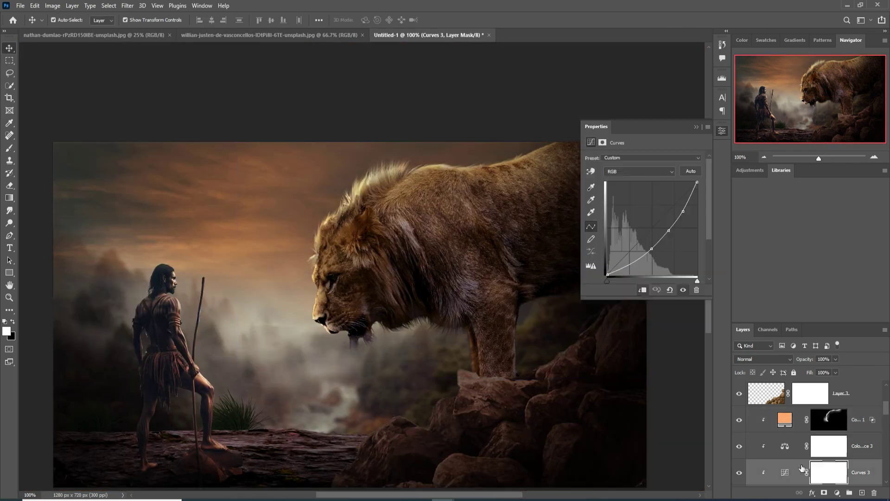
click(837, 492)
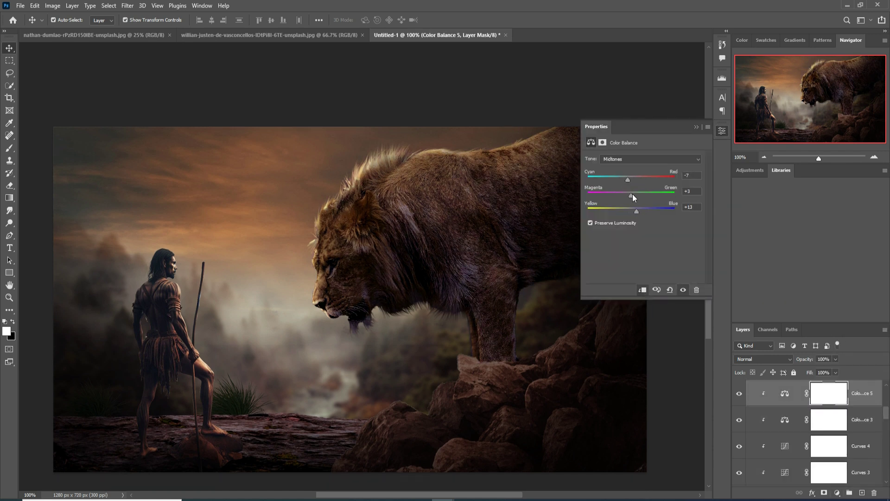
click(696, 127)
scroll(846, 401, down, 3)
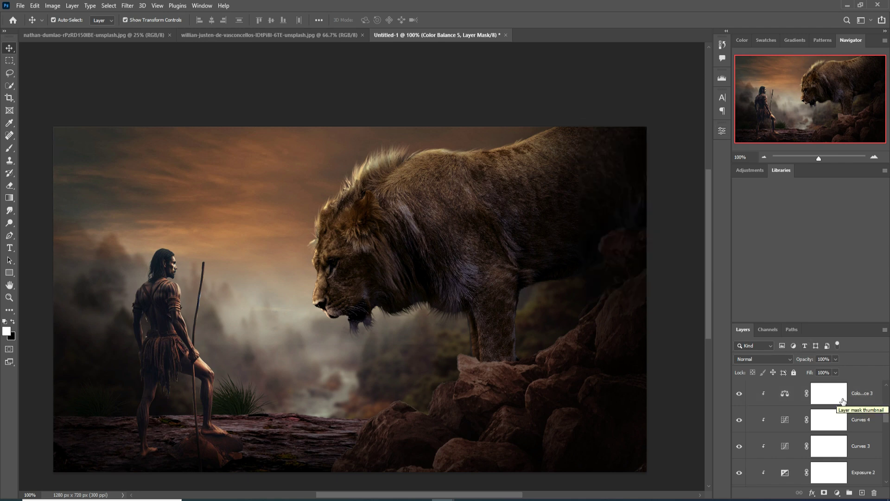
Step: Add a dark teal Solid Color fill clipped to the lion below the orange fill, with blend mode Linear Dodge (Add)
scroll(860, 411, up, 6)
click(863, 440)
click(837, 492)
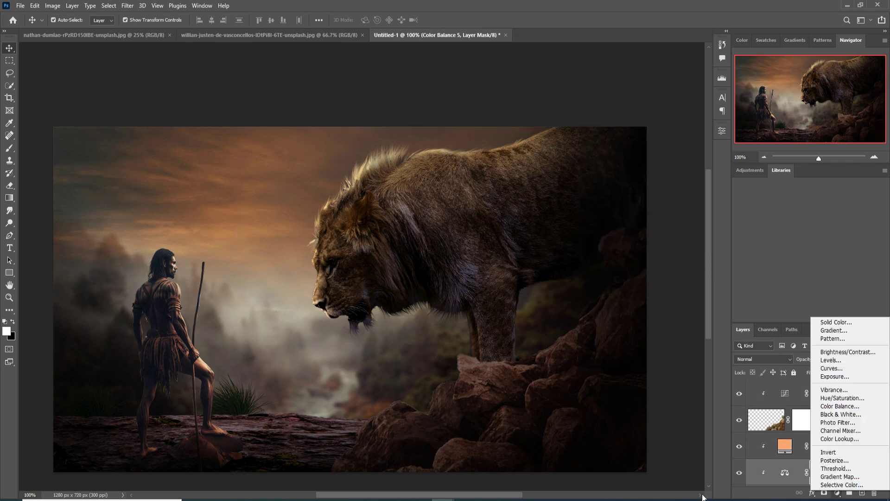
click(835, 325)
click(637, 236)
click(729, 145)
click(765, 358)
Step: Split the Blend If underlying-layer shadow slider of the teal fill and darken its colour
right_click(785, 471)
click(798, 282)
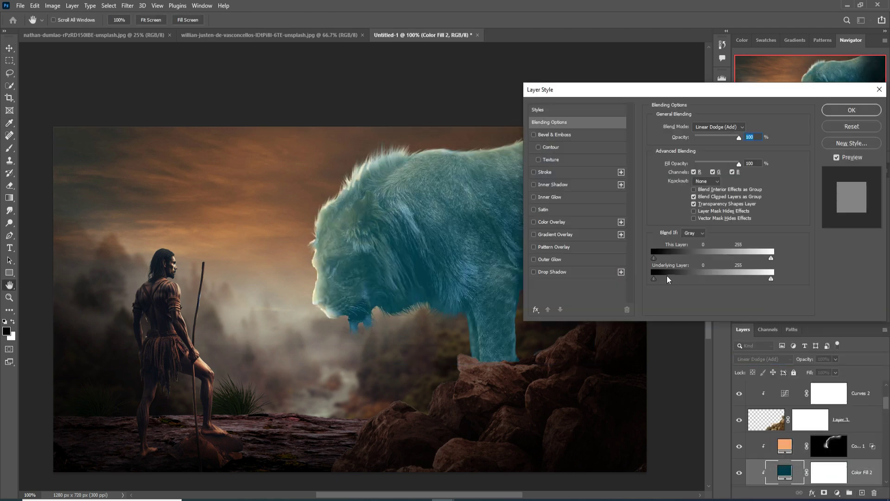
drag(667, 276, 699, 279)
click(851, 111)
double_click(785, 472)
drag(618, 257, 618, 257)
key(Return)
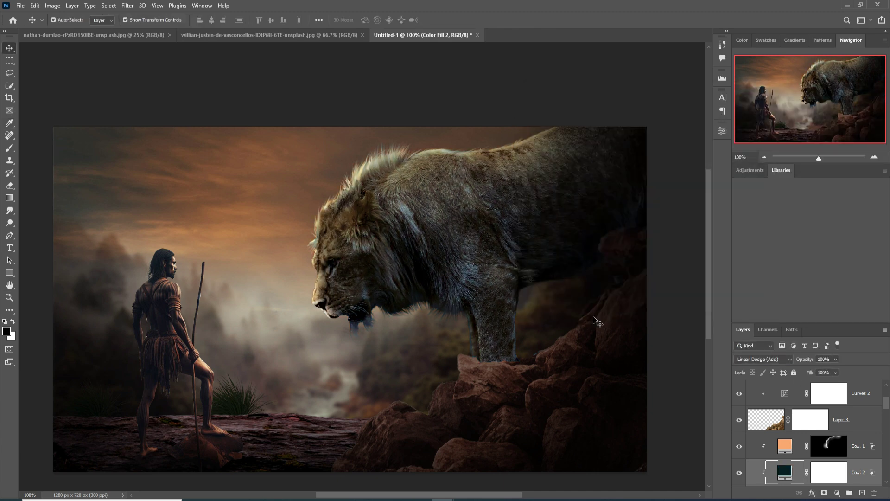
Step: Invert the dark teal fill's mask to black and ready a white brush at 18% opacity for painting on it
click(740, 473)
click(826, 472)
key(ctrl+i)
click(740, 473)
key(b)
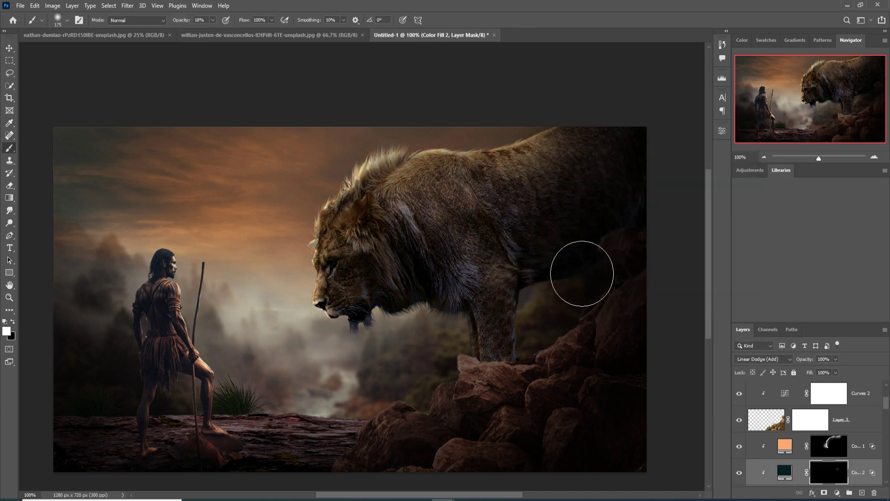
scroll(830, 390, up, 2)
scroll(830, 390, down, 2)
Step: Add a Levels adjustment clipped to the lion above the orange fill, with midtones 1.79 and white input level 200
click(860, 447)
click(864, 493)
click(837, 493)
click(833, 364)
drag(700, 227, 678, 231)
drag(818, 474, 874, 493)
key(ctrl+alt+g)
double_click(785, 446)
drag(691, 228, 674, 227)
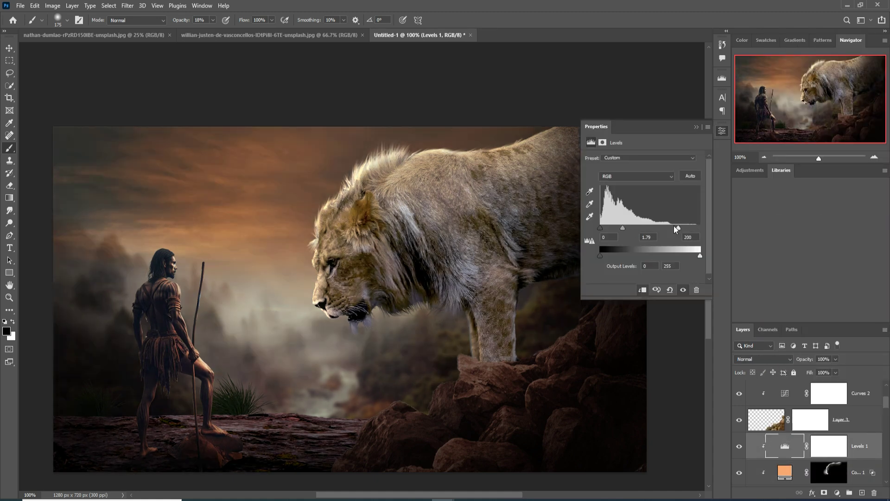
click(722, 131)
Step: Split the underlying-layer shadow slider in the Levels layer's Blend If settings so dark fur blends out smoothly
right_click(785, 448)
click(806, 258)
drag(655, 279, 697, 278)
click(851, 110)
Step: Invert the Levels mask to black and paint white over the lion's back, mane and face to brighten them
click(833, 449)
key(ctrl+i)
mouse_move(412, 181)
mouse_down()
mouse_move(474, 184)
mouse_move(564, 160)
mouse_up()
mouse_move(440, 181)
mouse_down()
mouse_move(344, 222)
mouse_move(330, 310)
mouse_up()
drag(344, 360, 325, 296)
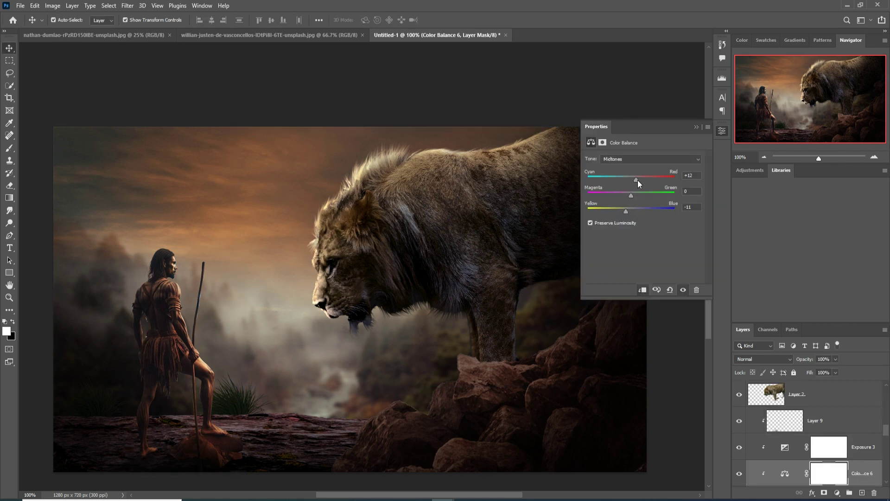
Step: Fine-tune the midtones of the man's Color Balance layer by slightly reducing red and shifting a touch towards magenta
drag(638, 180, 634, 180)
drag(631, 196, 630, 196)
click(722, 130)
Step: Add a Curves layer clipped to the rocks above their Hue/Saturation layer and raise the curve to brighten them
key(ctrl+minus)
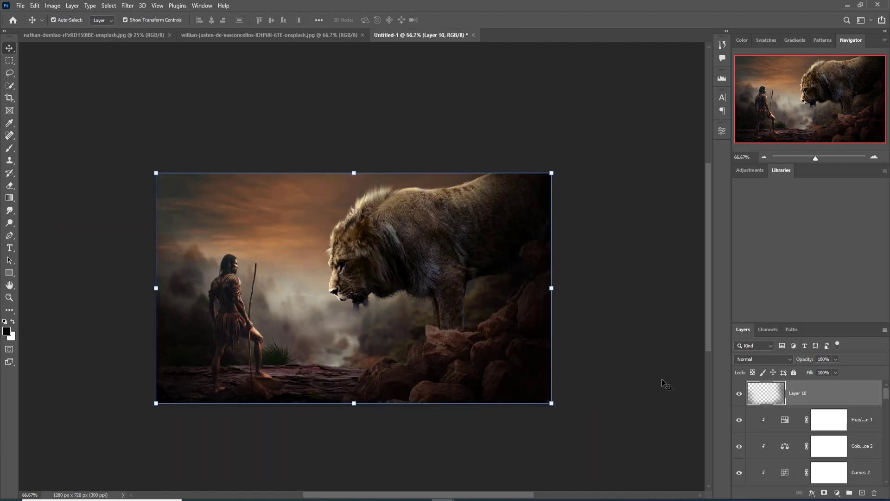
click(642, 290)
drag(653, 229, 645, 215)
click(697, 126)
Step: Invert the rocks' Curves mask to black and paint white over the lit rock tops, raising the brush opacity to 100%
key(ctrl+i)
key(b)
drag(366, 355, 519, 317)
click(213, 20)
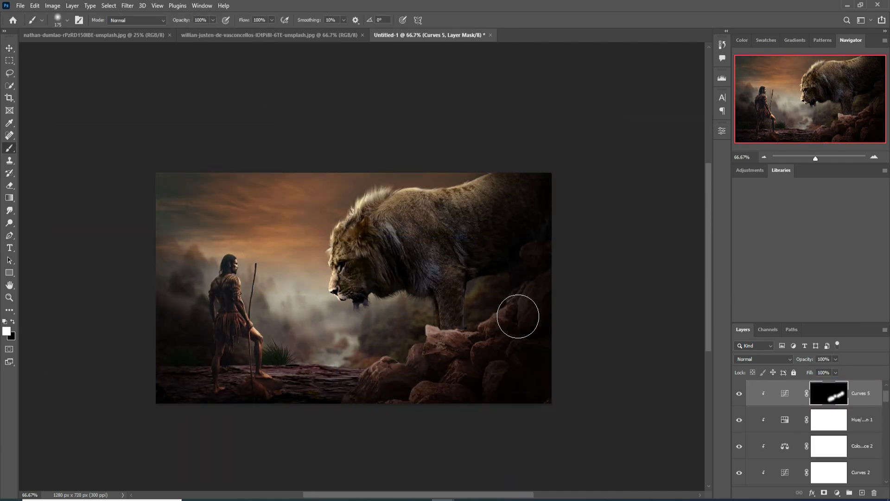
mouse_move(407, 367)
mouse_down()
mouse_move(366, 380)
mouse_move(392, 370)
mouse_up()
Step: Paint black on the rocks' Curves mask beneath the lion's front paw with a smaller 90 px brush
click(13, 321)
key(bracketleft)
key(bracketleft)
key(bracketleft)
key(bracketleft)
drag(433, 340, 464, 337)
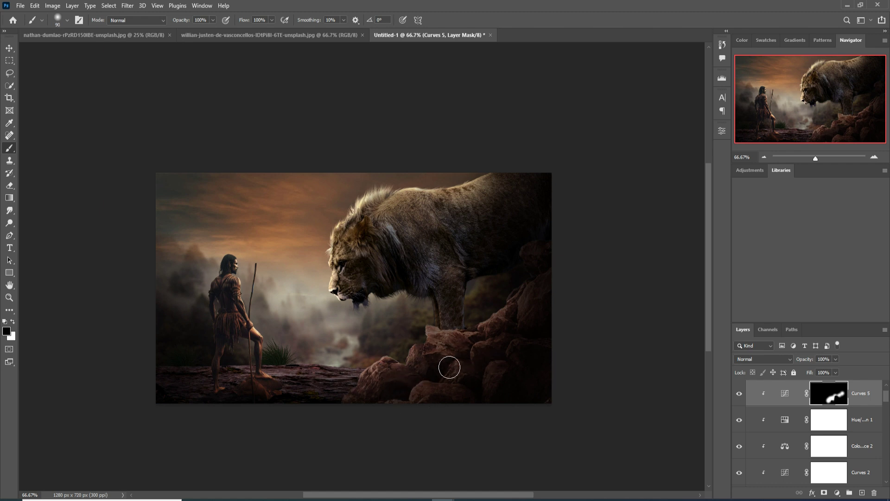
key(v)
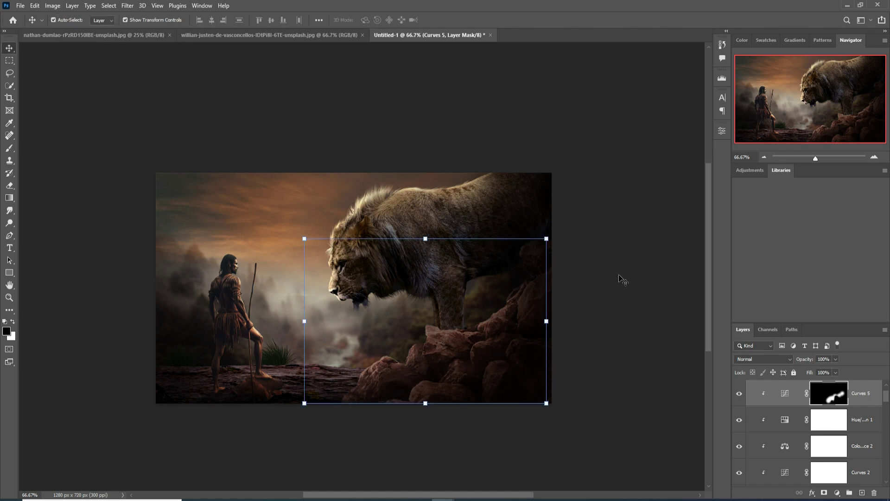
scroll(855, 429, down, 3)
click(854, 446)
key(b)
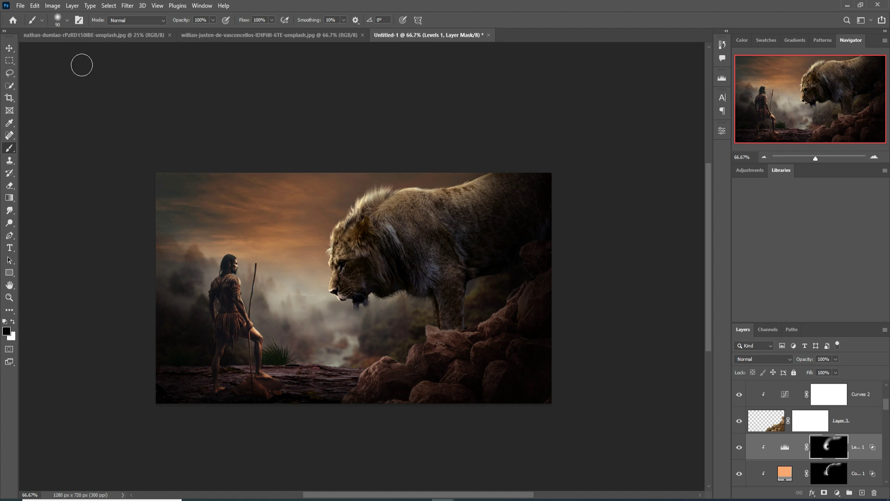
key(v)
Step: Create a new layer above Layer 10 and stamp all visible layers into it as a merged copy
scroll(816, 396, up, 3)
click(817, 394)
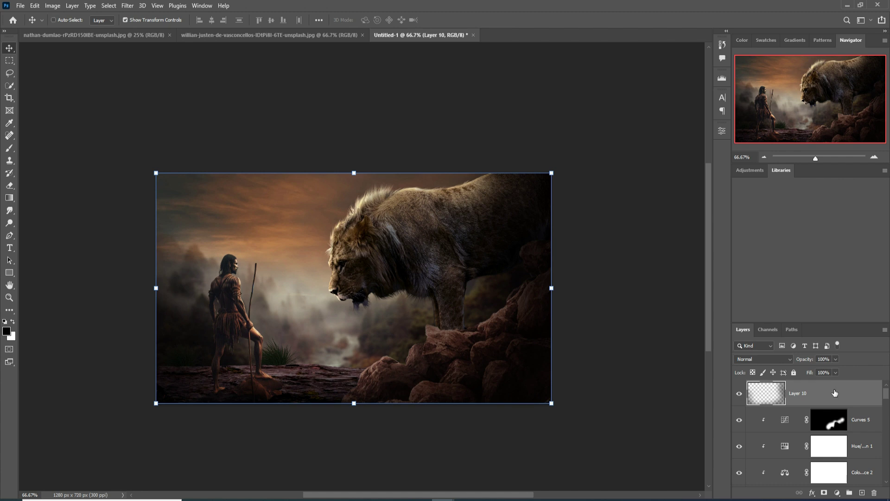
key(ctrl+shift+alt+n)
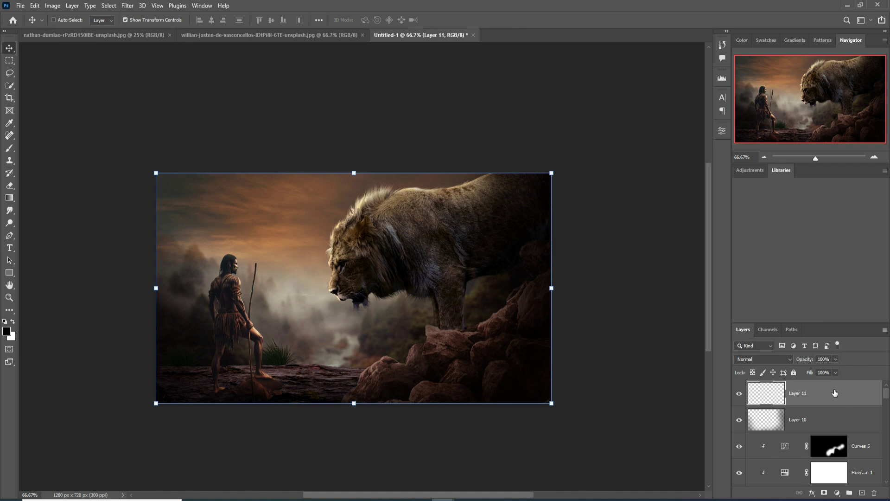
key(ctrl+shift+alt+e)
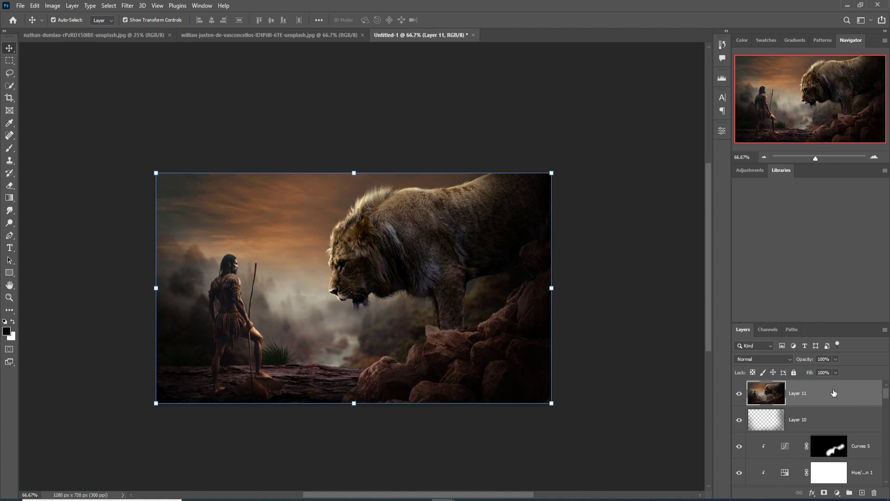
Step: Convert the merged layer to a smart object
right_click(781, 395)
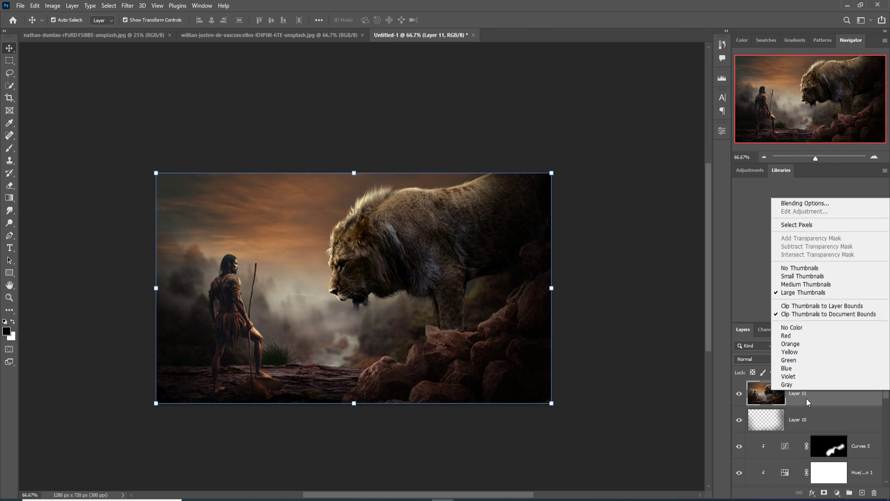
click(824, 396)
right_click(824, 397)
click(742, 224)
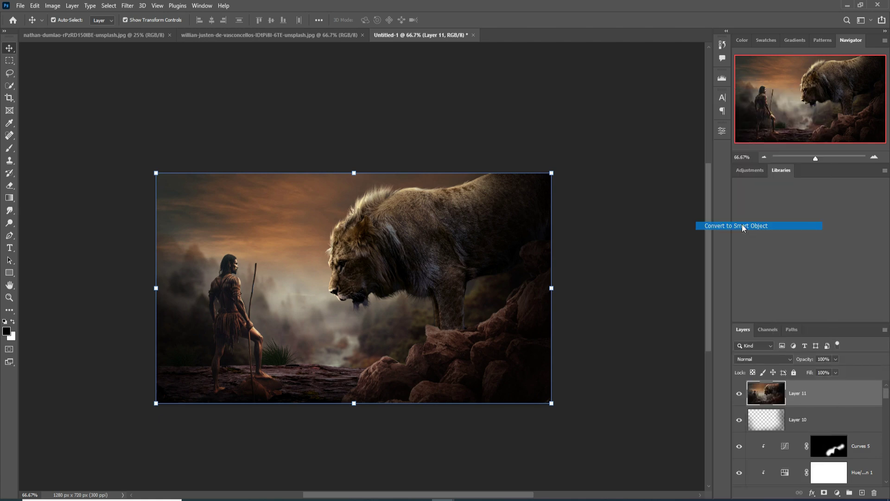
Step: Open the Camera Raw Filter and set exposure -0.15, contrast +12, highlights +15, shadows -5, whites +14, blacks -5, clarity +12 and saturation +11
click(128, 6)
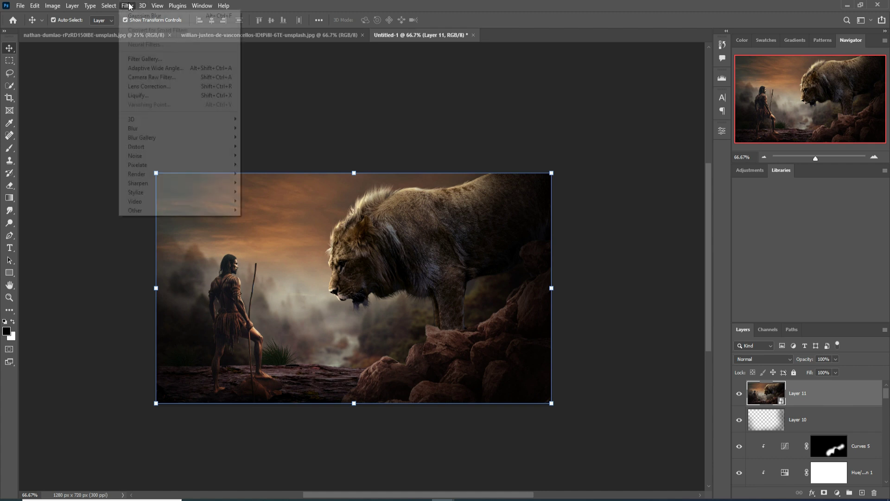
click(147, 77)
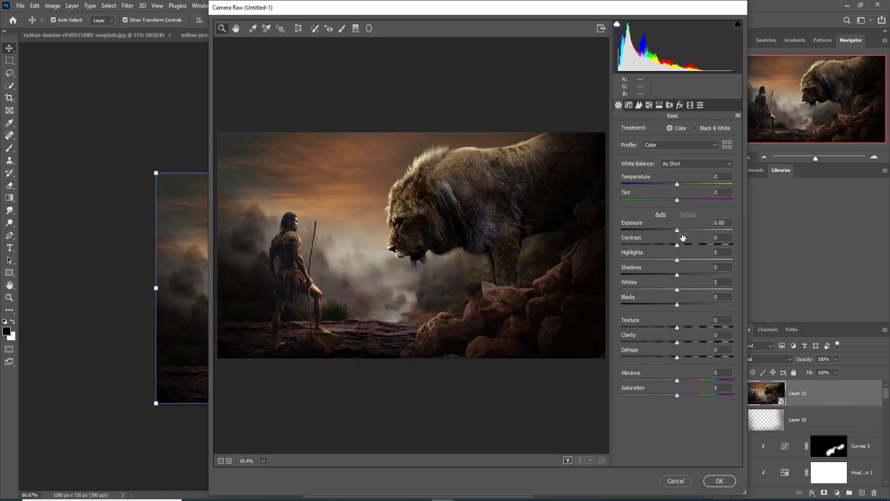
drag(677, 230, 675, 307)
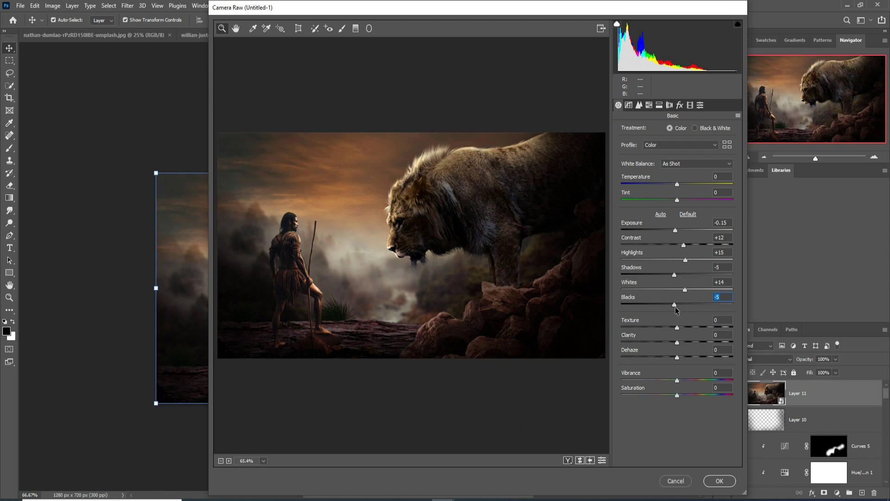
drag(678, 343, 686, 344)
drag(678, 396, 683, 396)
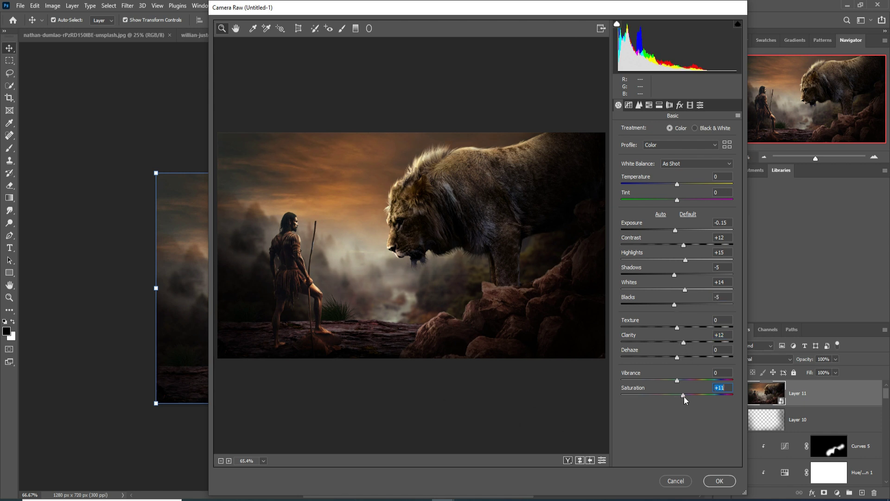
Step: Set the parametric tone curve to highlights +15, lights +8, darks -8 and shadows +19, and set the sharpening amount to 36
click(630, 106)
drag(677, 286, 689, 330)
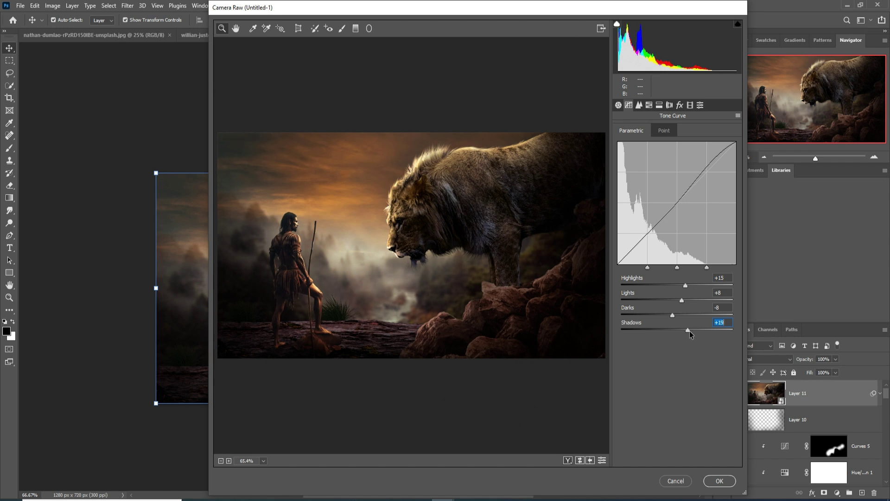
click(639, 105)
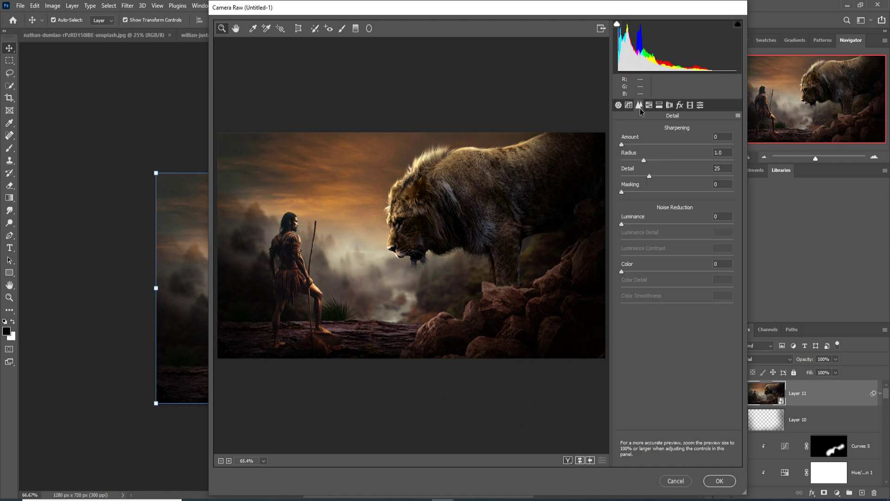
drag(622, 144, 649, 145)
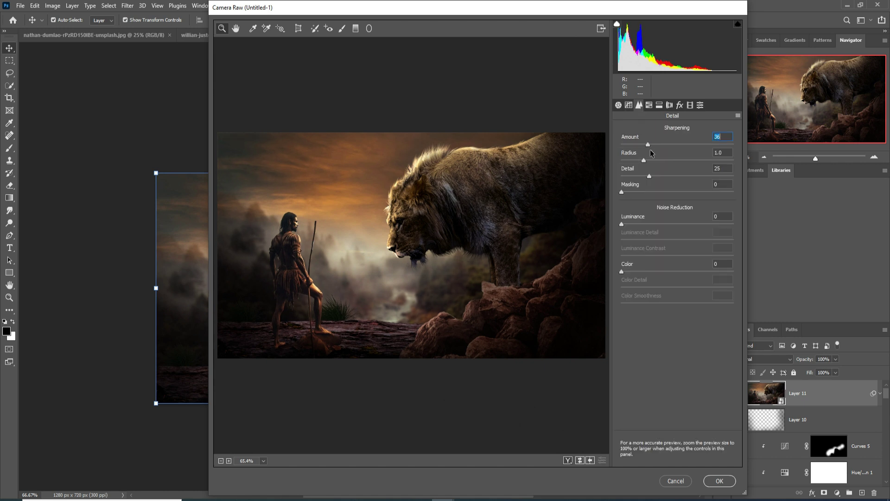
Step: Split-tone the highlights with hue 36 and saturation 9, and the shadows with a blue hue at saturation 8
click(659, 105)
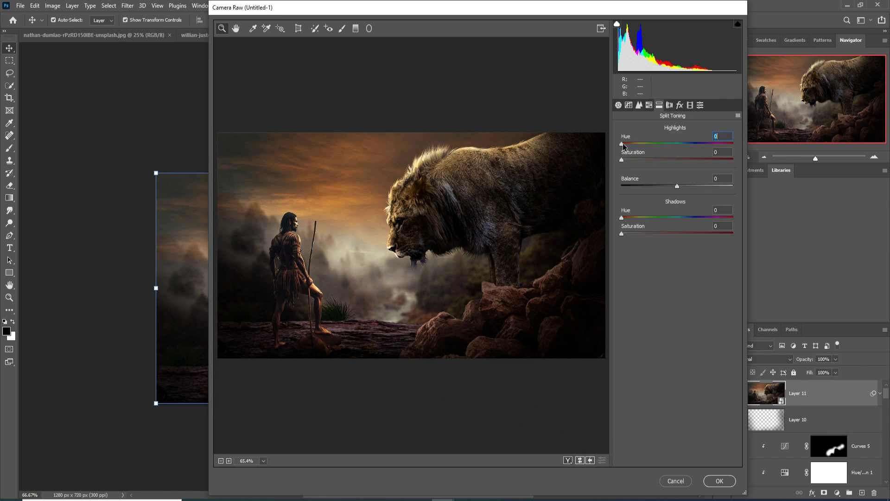
drag(622, 144, 630, 160)
drag(621, 218, 687, 218)
drag(622, 233, 631, 233)
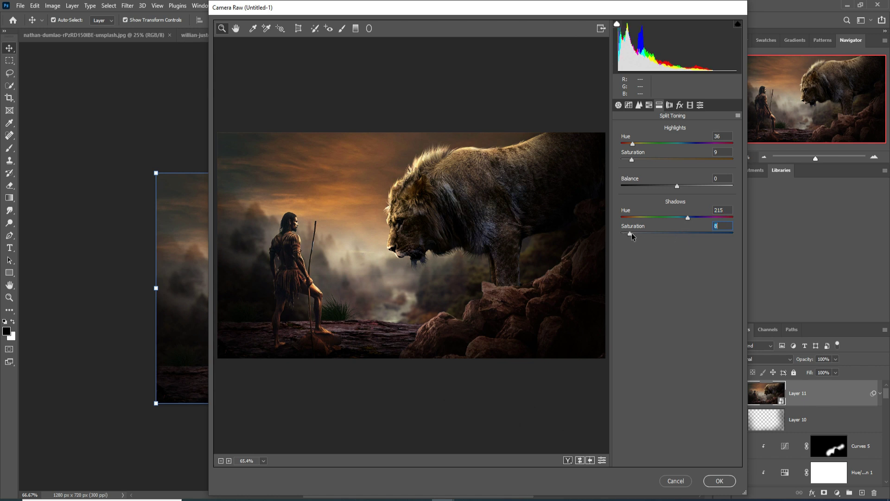
mouse_move(688, 218)
mouse_down()
mouse_move(711, 219)
mouse_move(686, 216)
mouse_up()
Step: Add a post-crop vignette with amount -5 and apply the Camera Raw filter to the merged layer
click(680, 105)
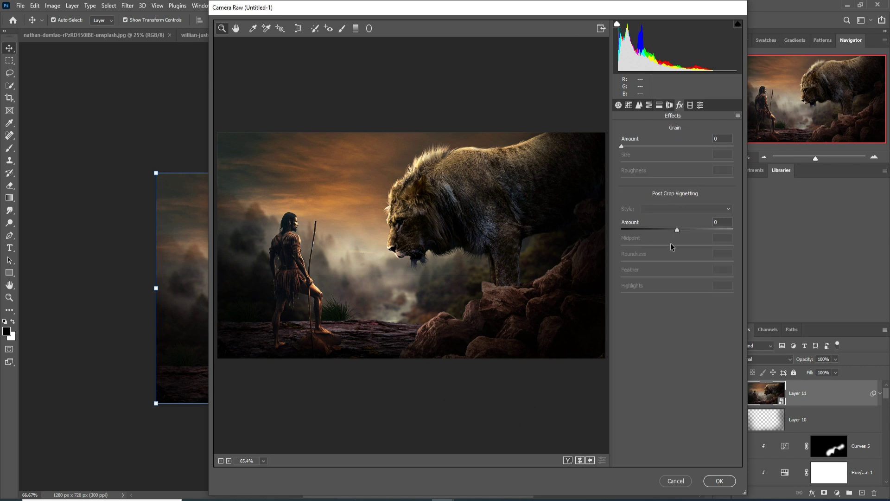
drag(677, 231, 674, 230)
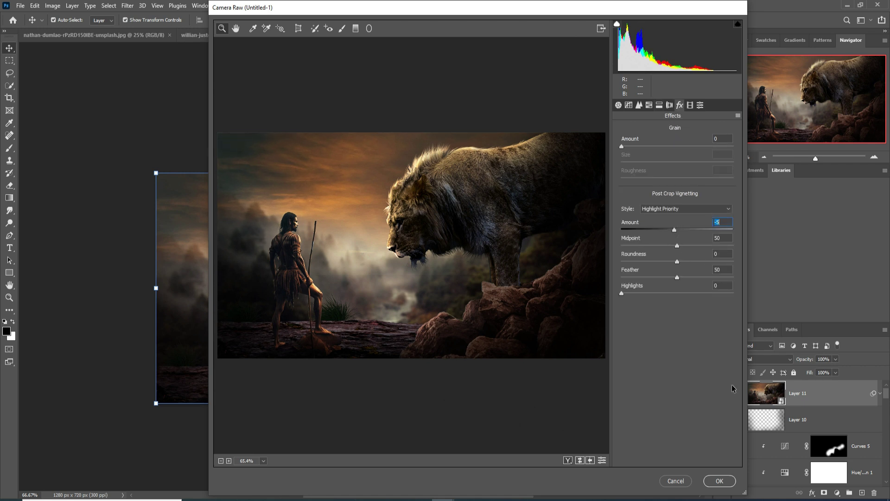
click(719, 481)
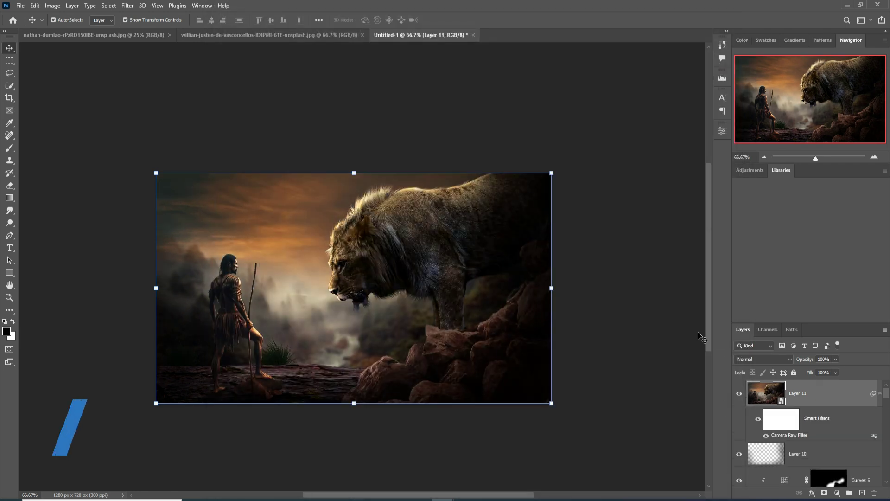